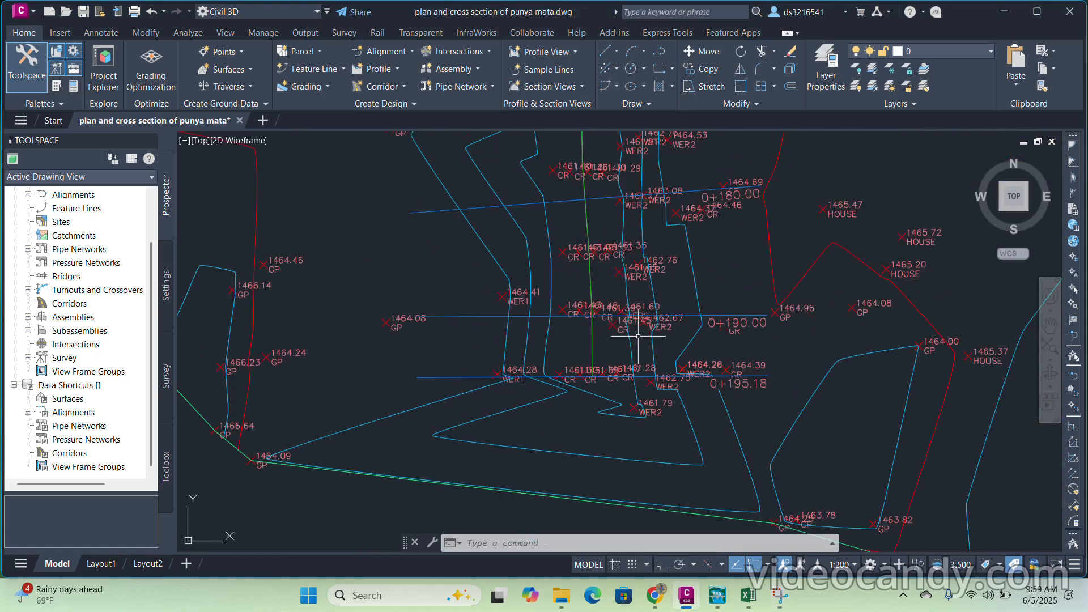
- Export surface Surface1, the alignment and sample line group CROSS to HEC RAS with the river name PUNYAMATA
scroll(525, 298, "down", 6)
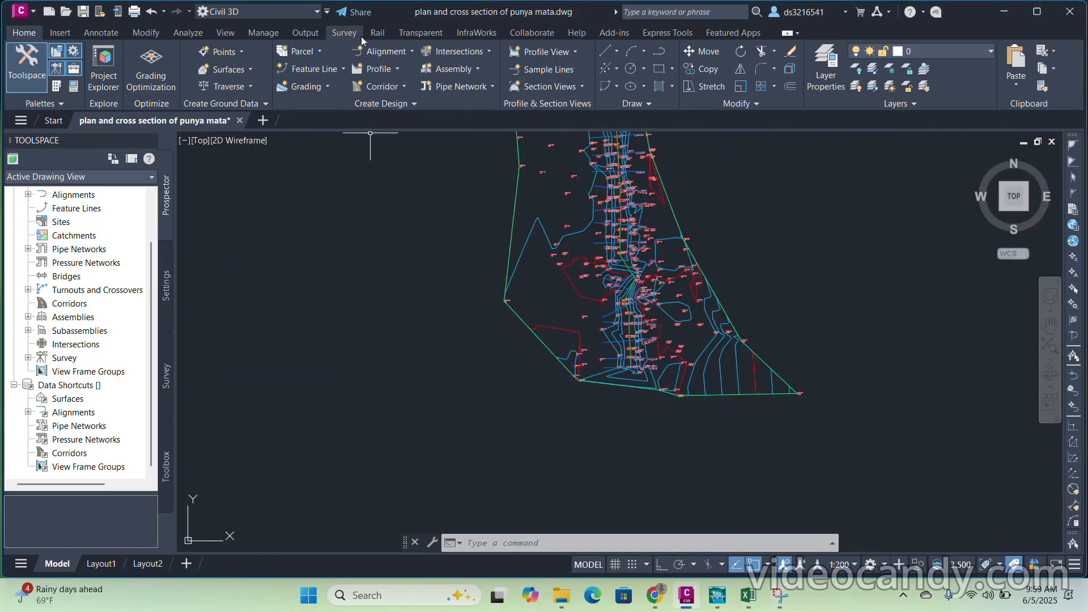
left_click(306, 33)
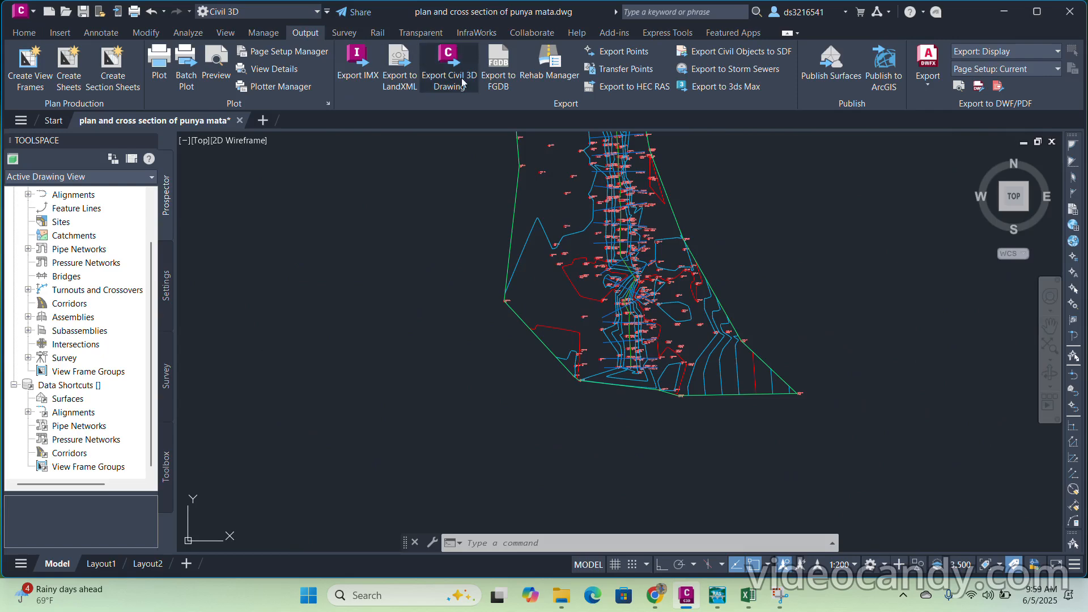
left_click(639, 88)
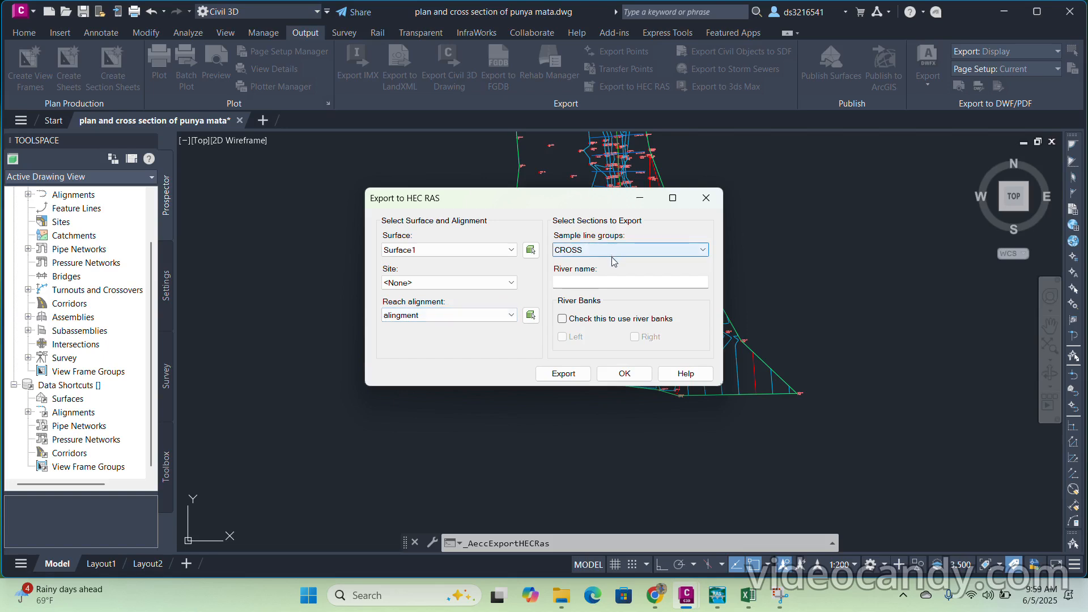
left_click(604, 283)
type("PUNYAMATA")
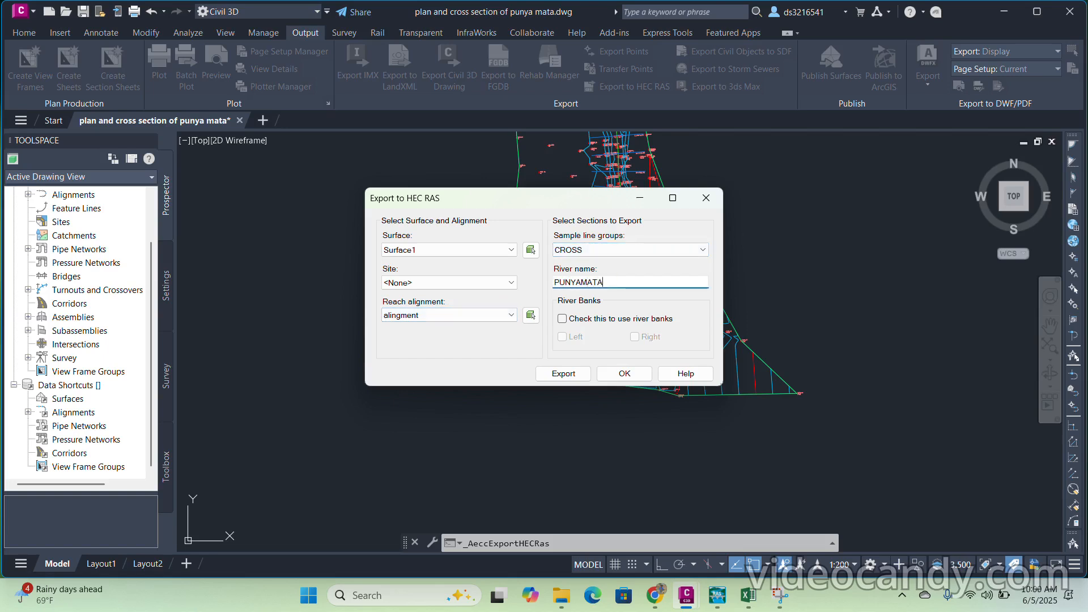
left_click(578, 378)
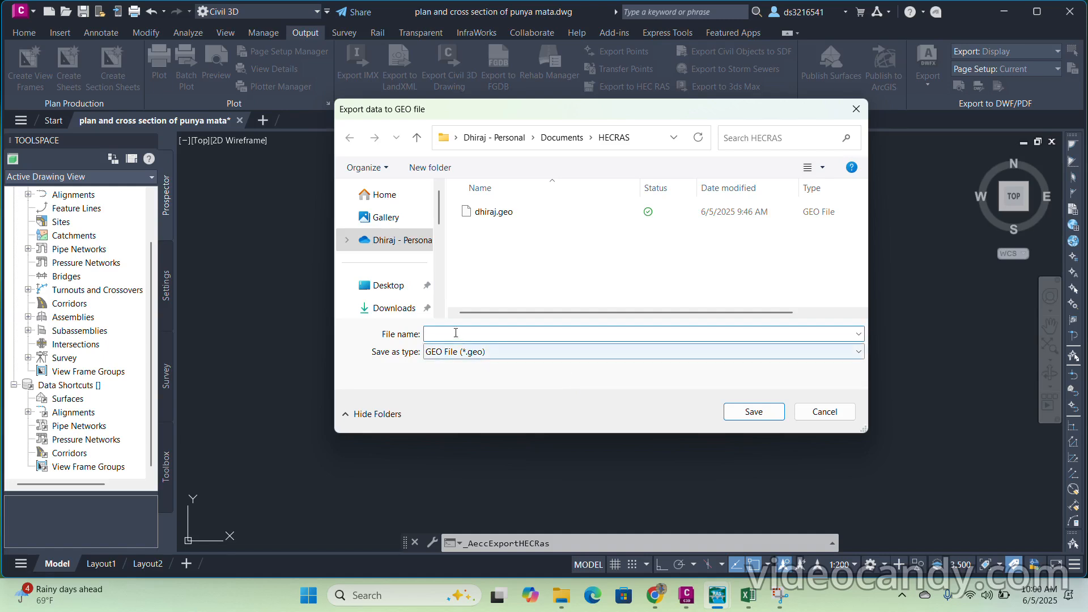
- Enter the base name of the existing GEO file, without its extension, as the export's file name
type("DHIR")
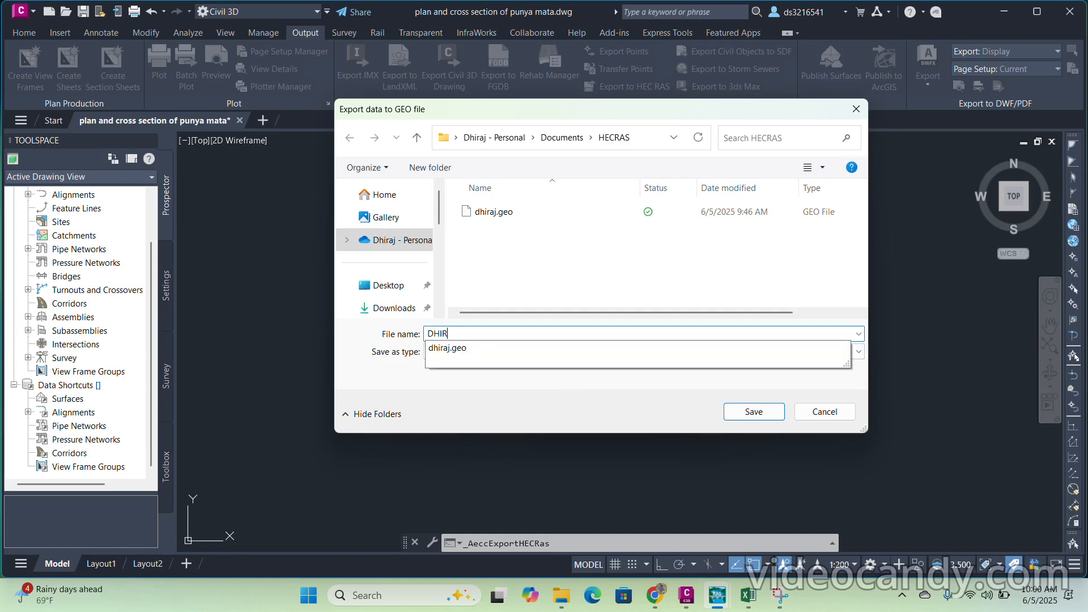
type("AJ")
key("Return")
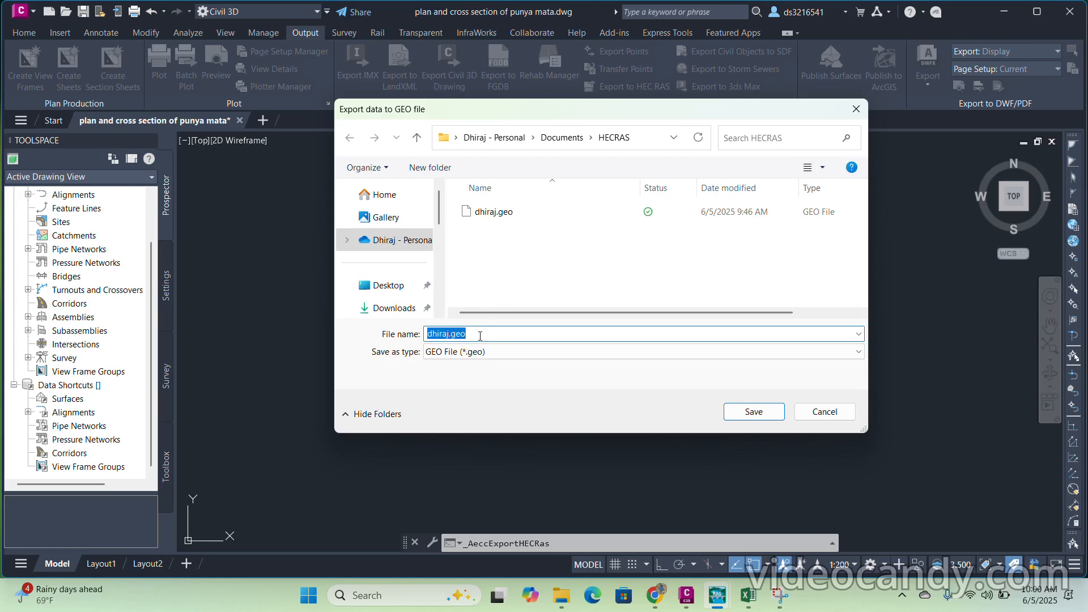
left_click(480, 336)
key("BackSpace")
key("BackSpace")
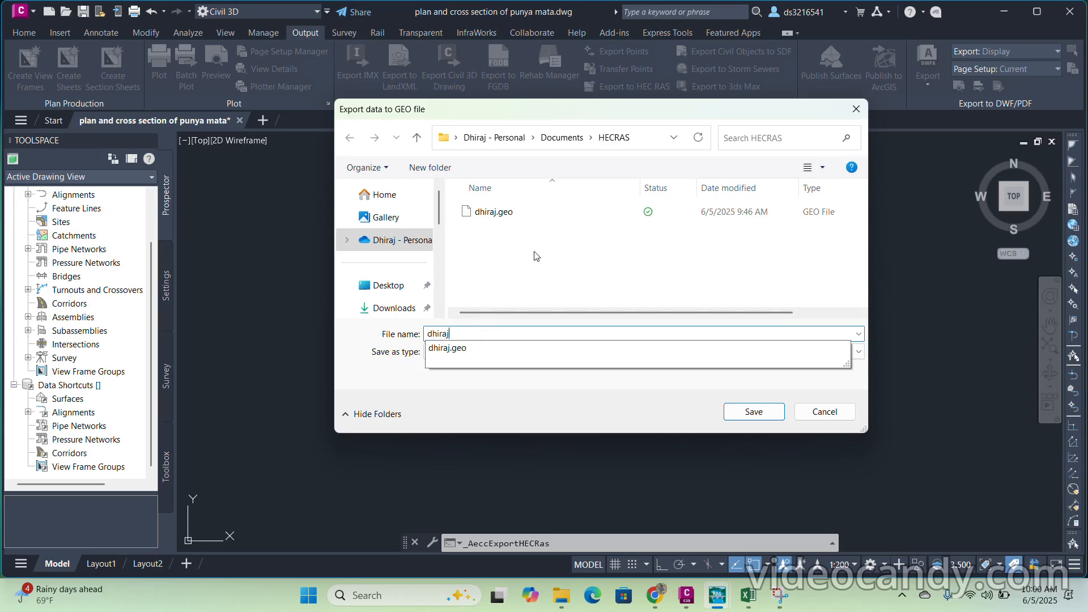
left_click(537, 257)
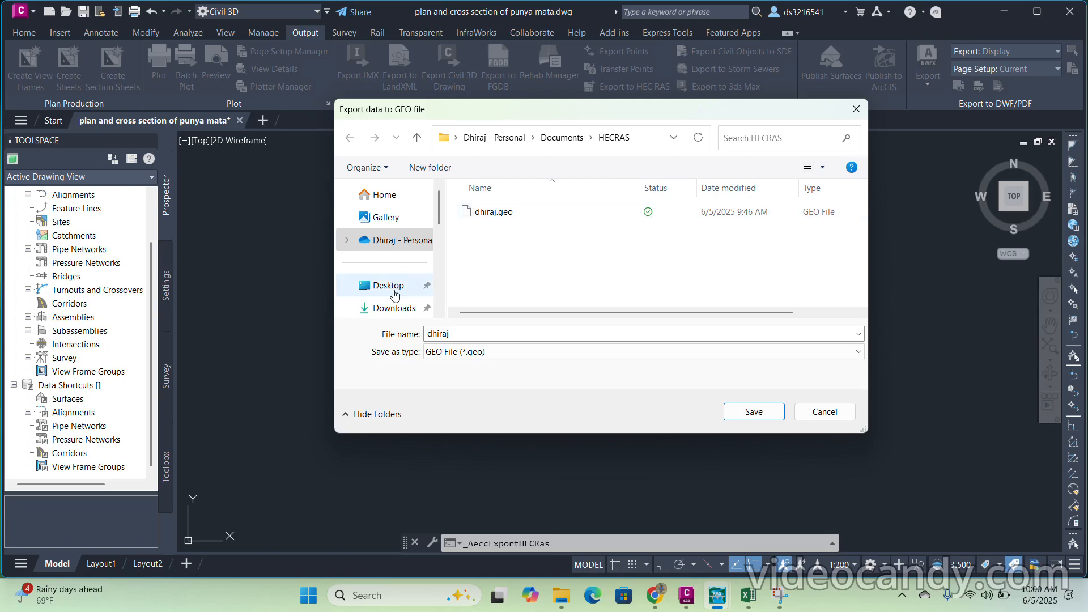
- Choose the HECRAS folder under Documents, append NEW to the file name and save the GEO file
scroll(394, 244, "down", 2)
left_click(397, 258)
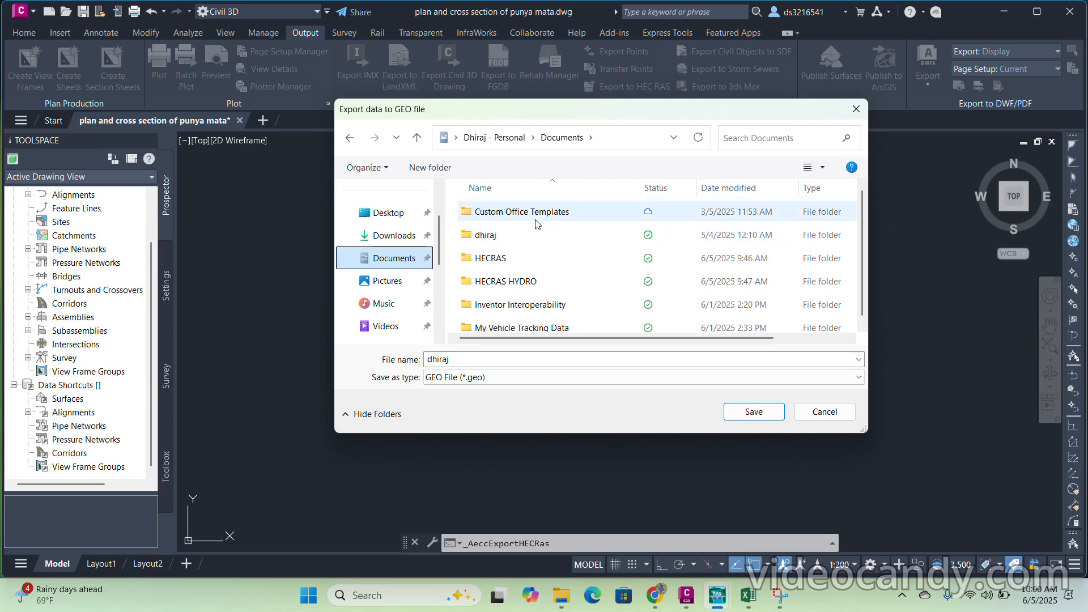
double_click(517, 252)
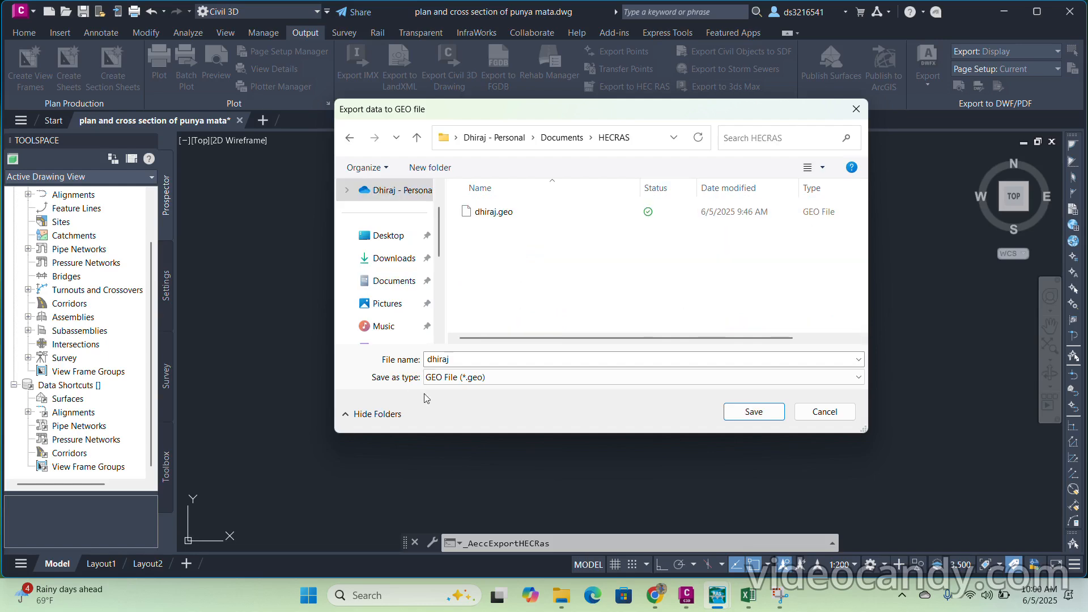
double_click(454, 363)
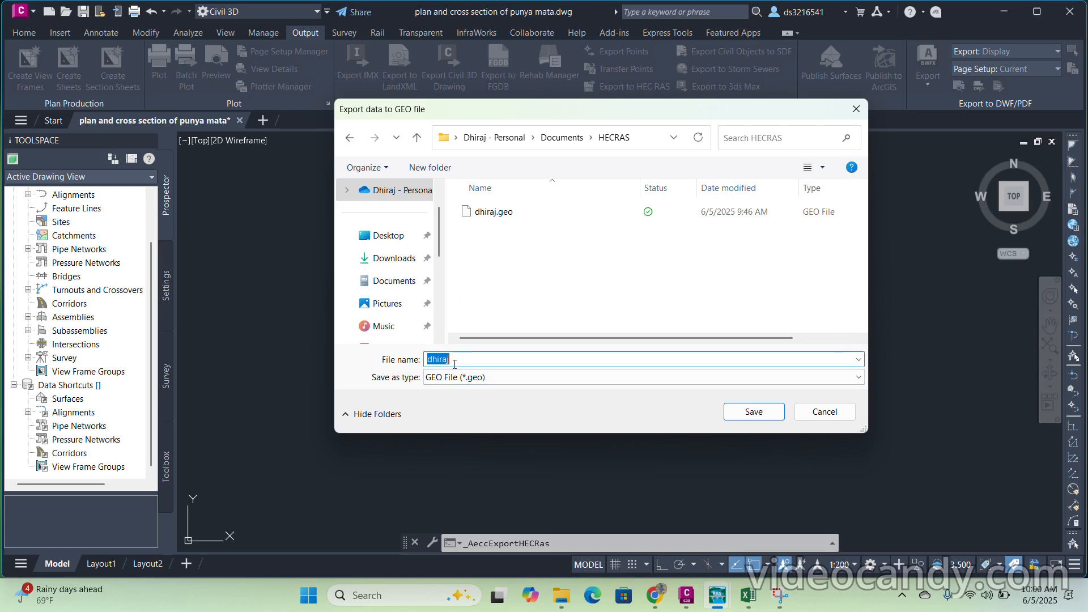
left_click(455, 363)
type("NEW")
left_click(732, 413)
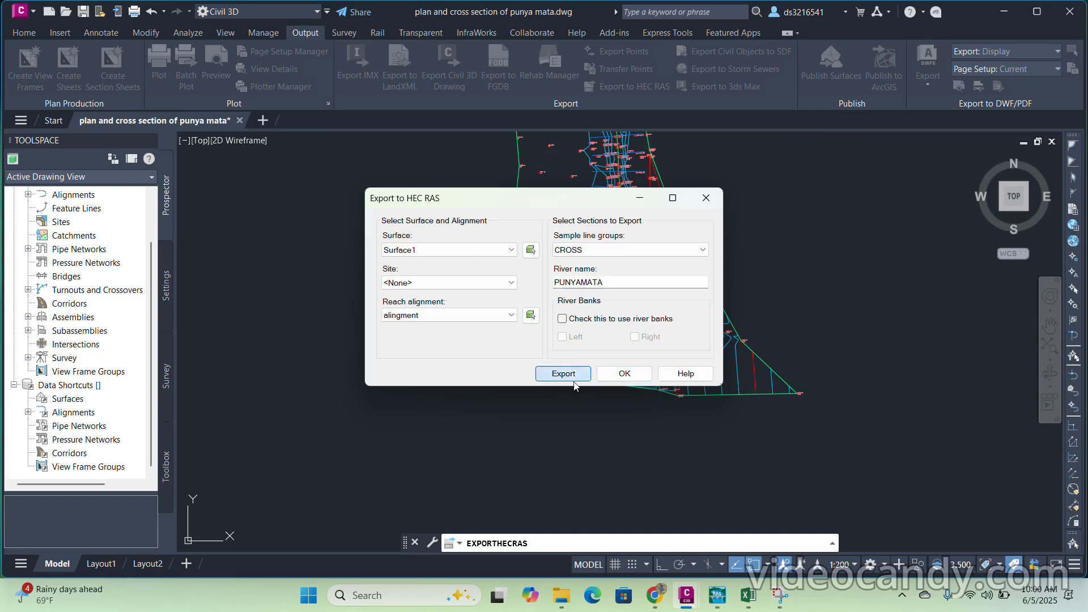
- Check the HECRAS folder for the exported GEO file and close the HEC RAS export dialog
left_click(581, 379)
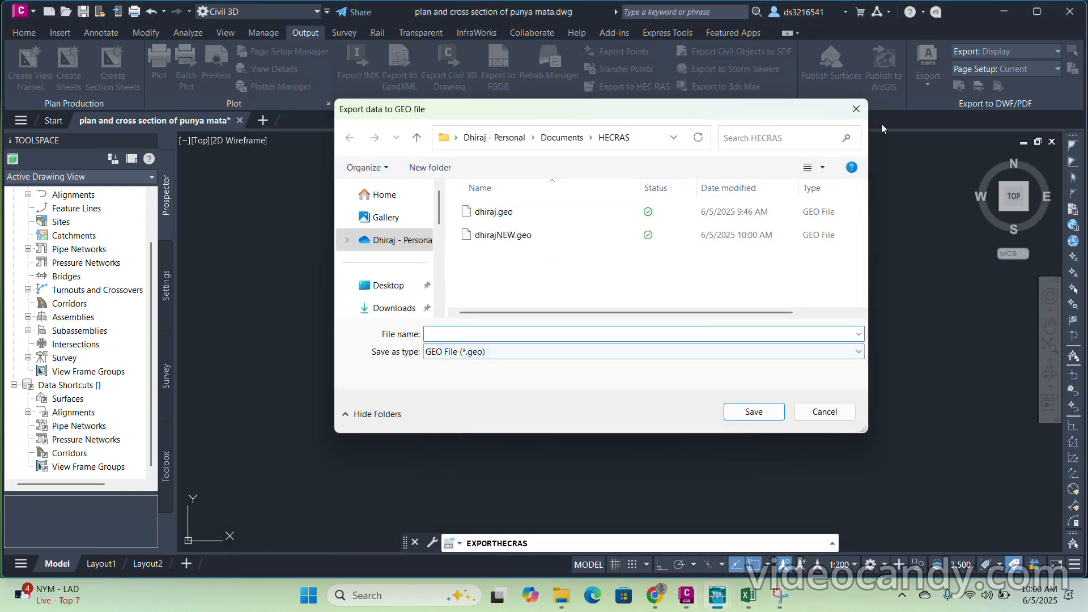
left_click(857, 109)
left_click(625, 378)
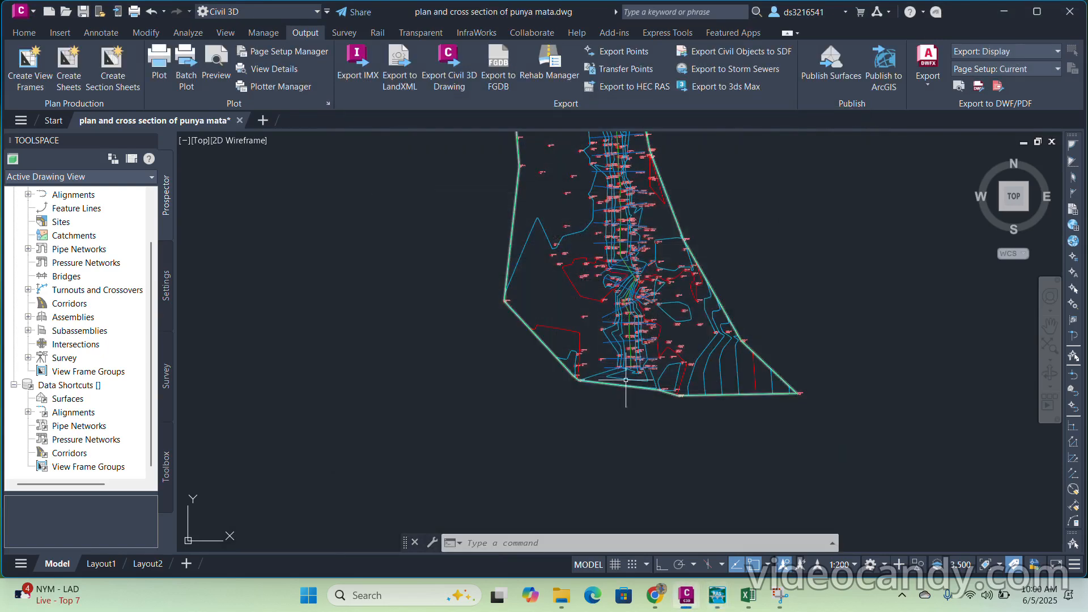
- Minimize Civil 3D and close the open HEC-RAS project and the Excel workbook without saving
left_click(1004, 12)
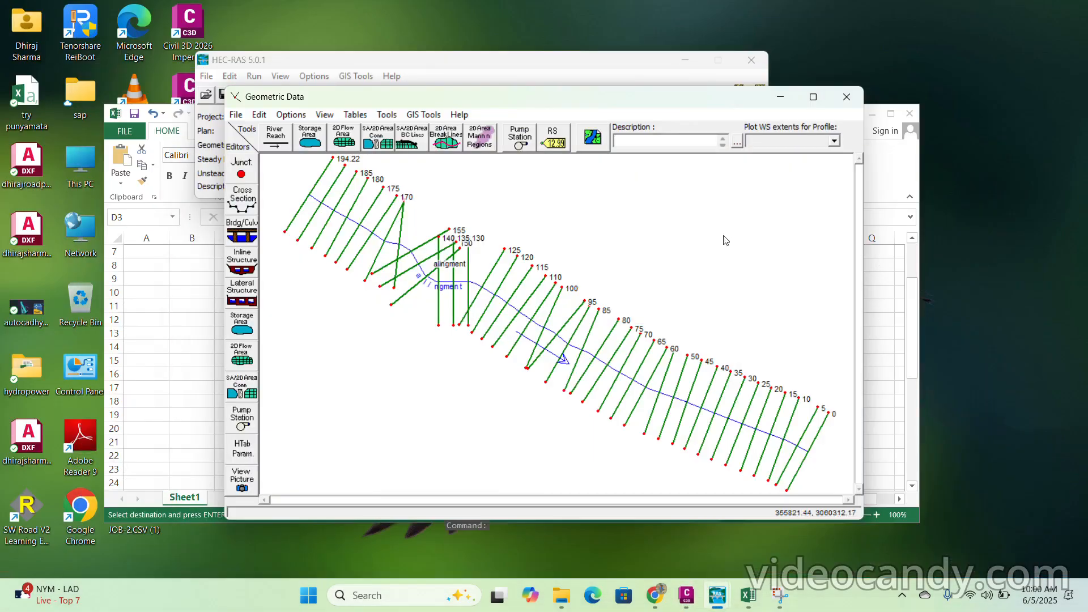
left_click(752, 59)
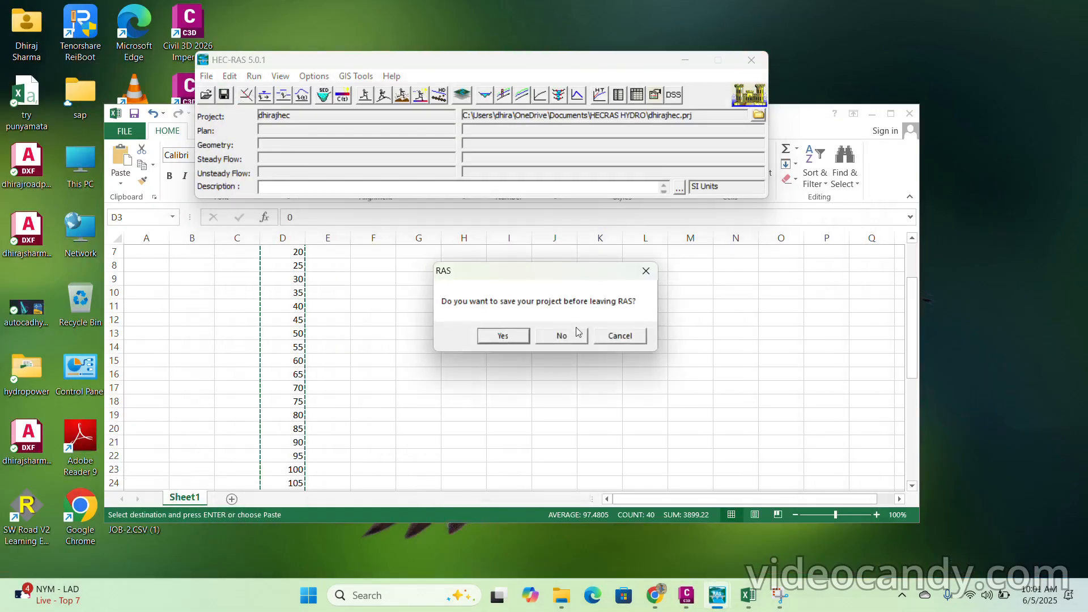
left_click(541, 337)
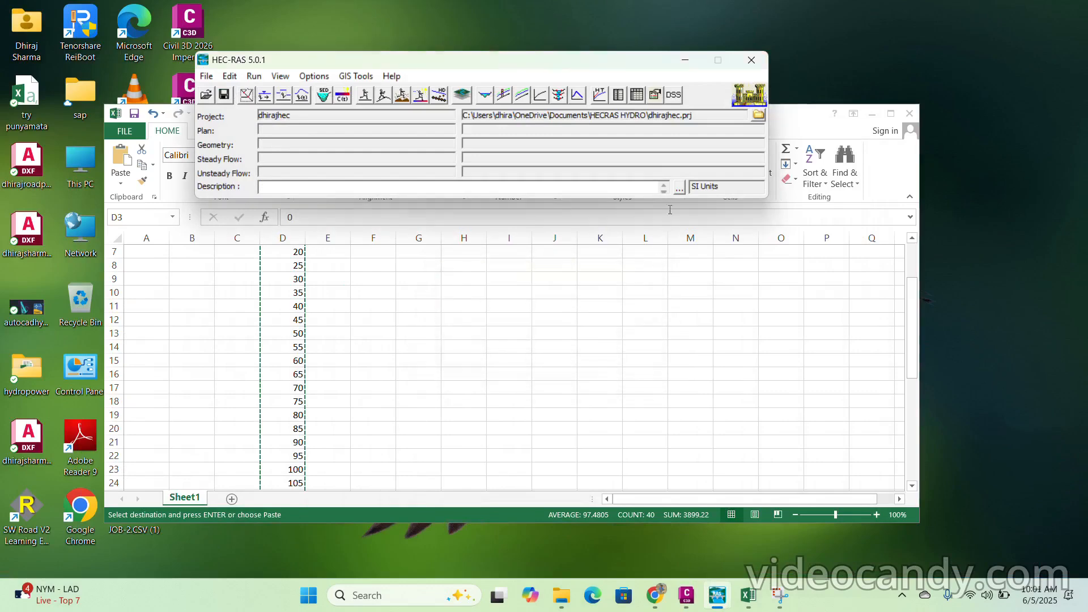
left_click(912, 114)
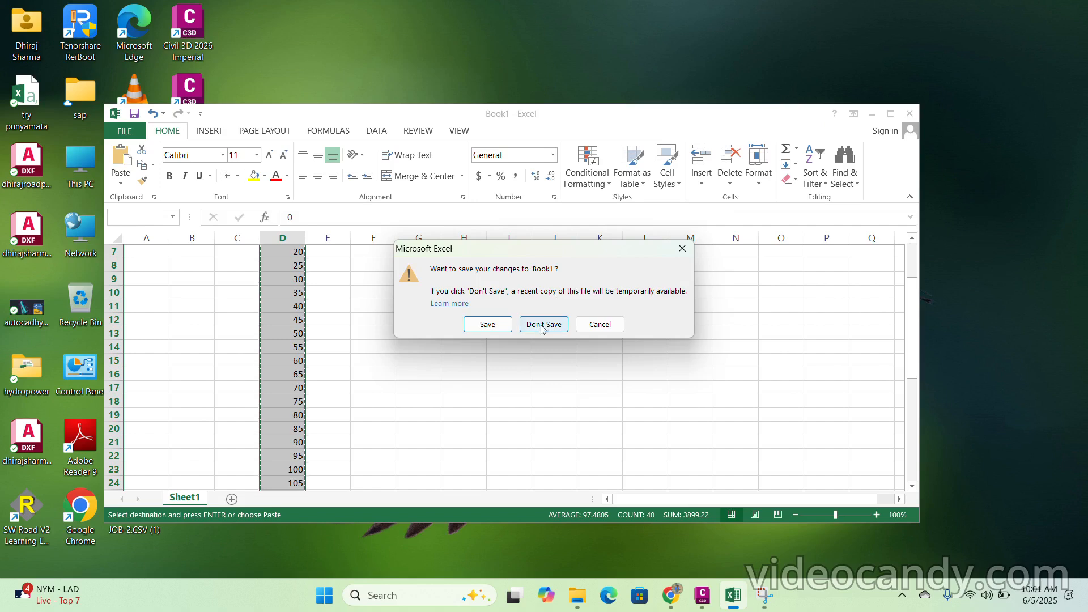
left_click(544, 326)
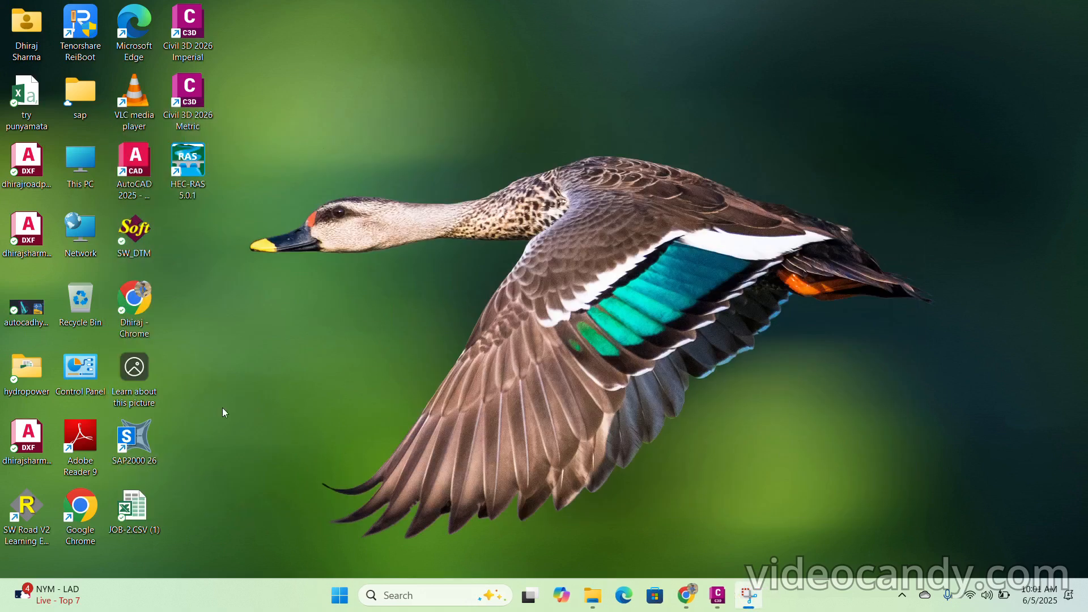
- Launch HEC-RAS and start a new project with the title HEC NEW
left_click(379, 594)
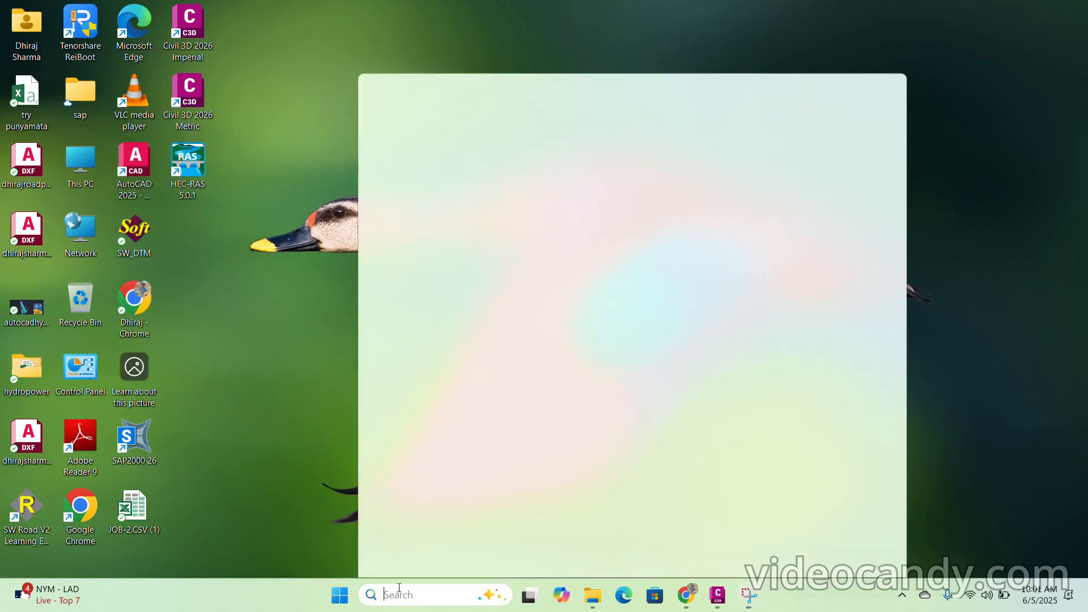
left_click(457, 146)
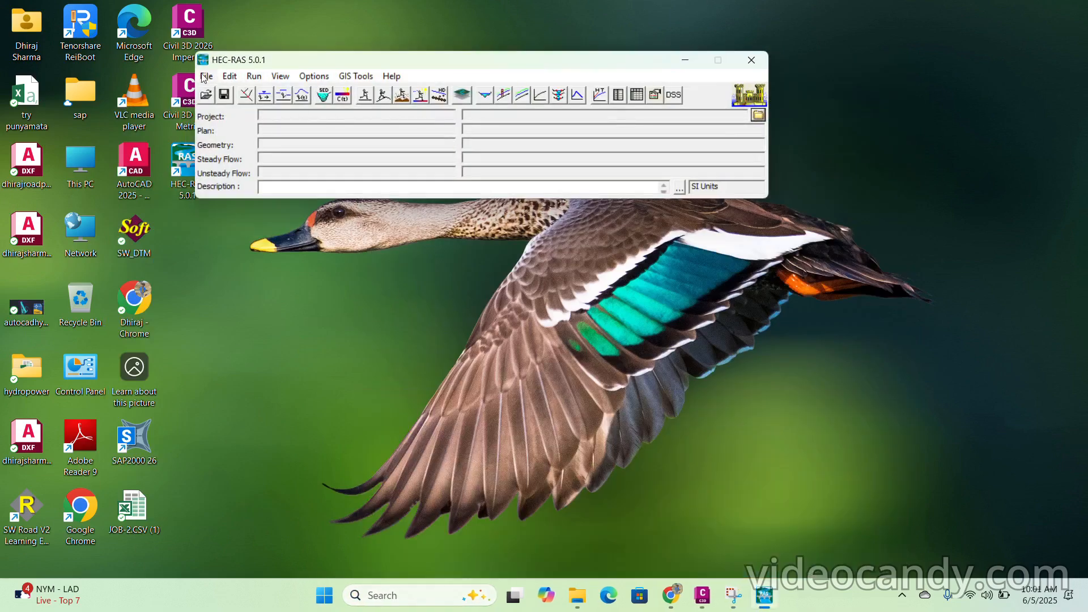
left_click(205, 76)
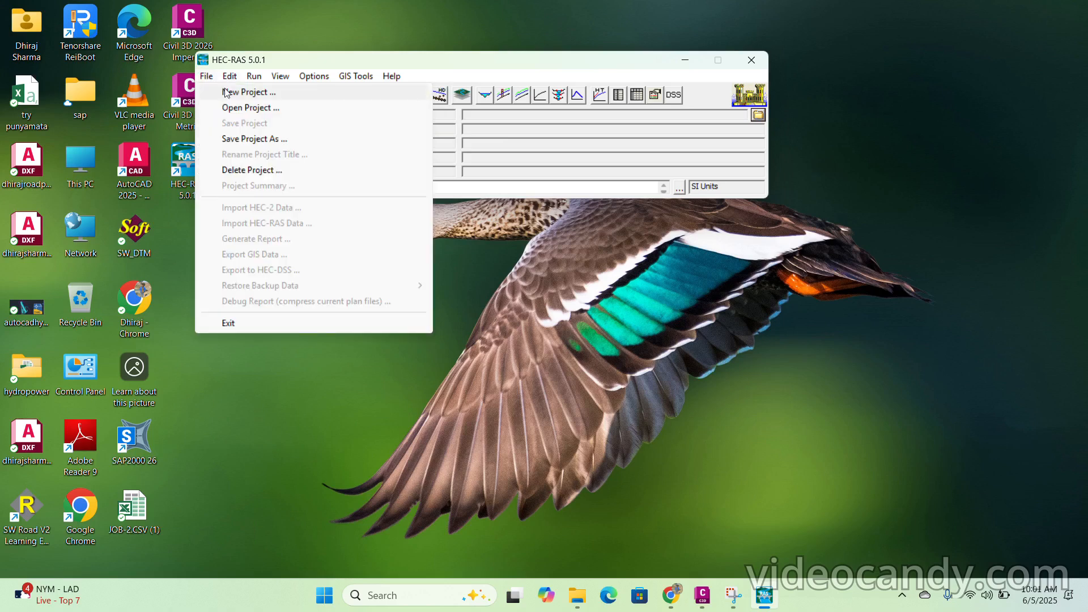
left_click(226, 93)
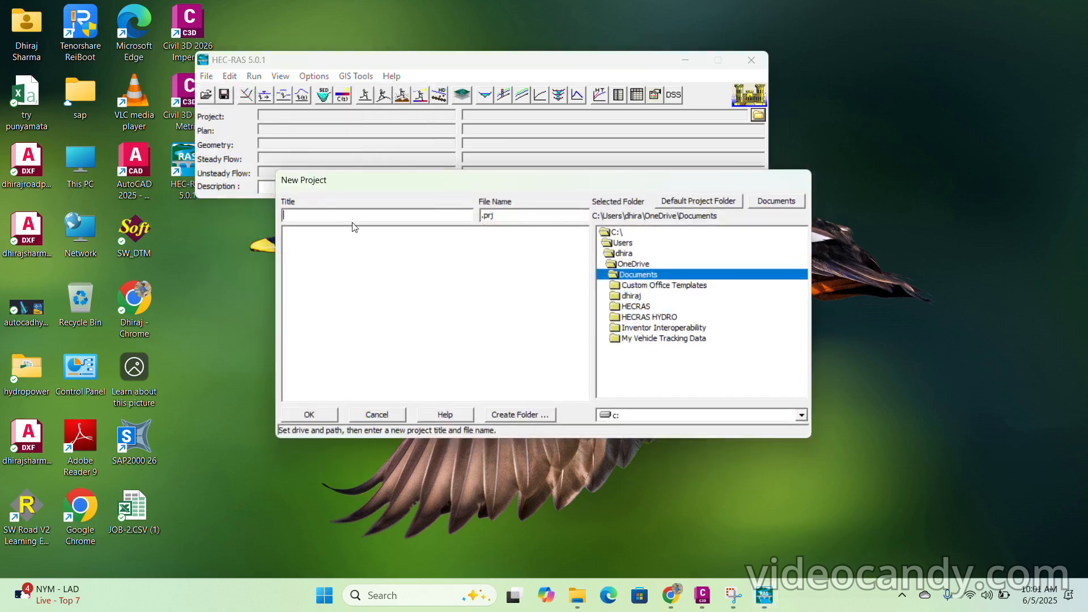
type("HEC NEW")
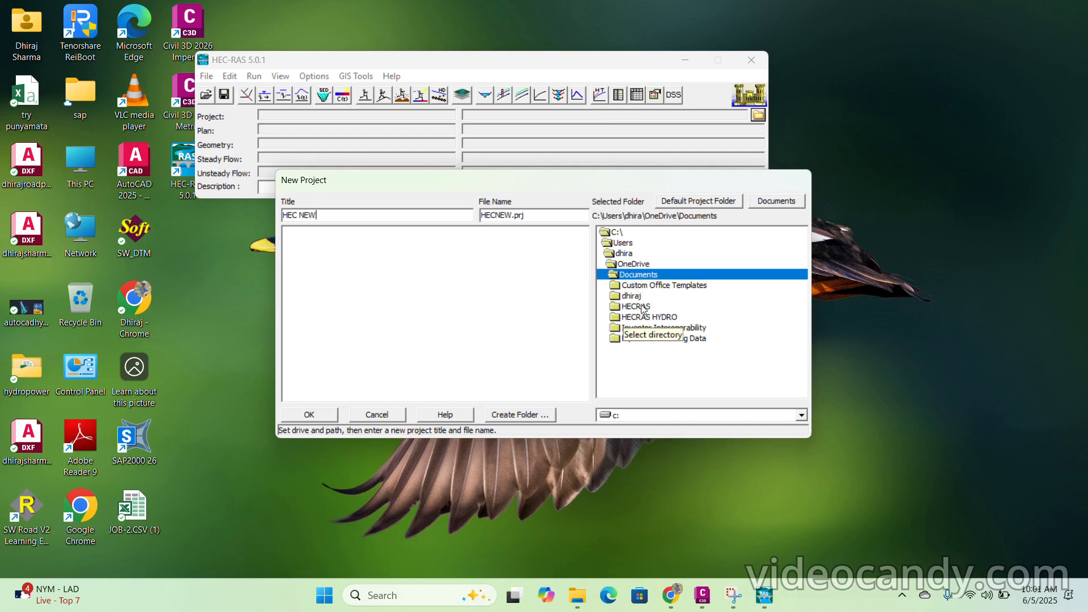
- Make a PUNYAMATA folder under Documents and create the project in it with the title HECNEW
left_click(512, 416)
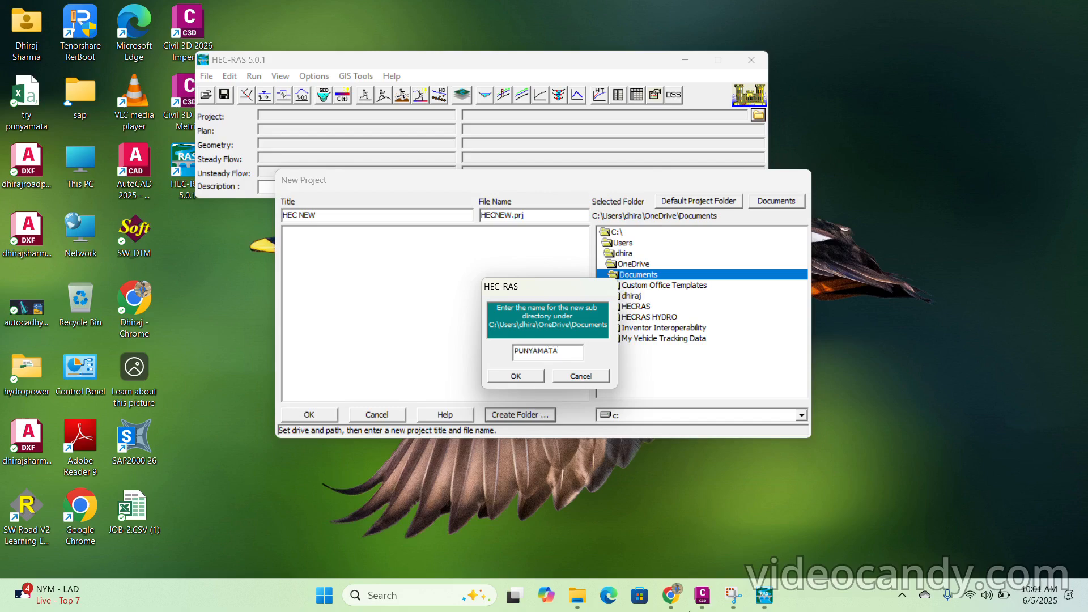
left_click(517, 376)
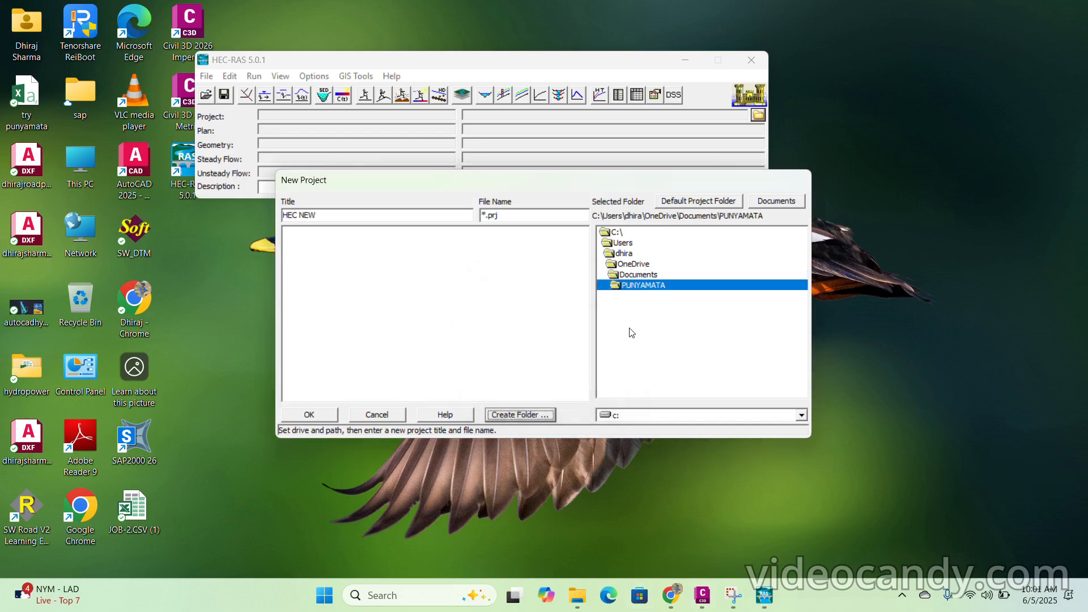
left_click(325, 415)
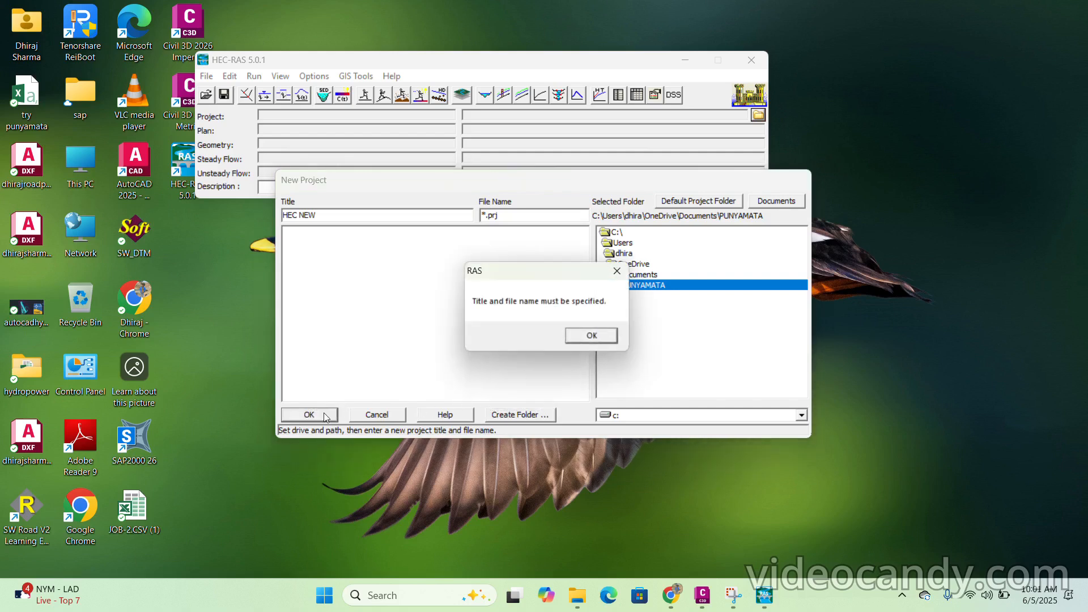
left_click(577, 339)
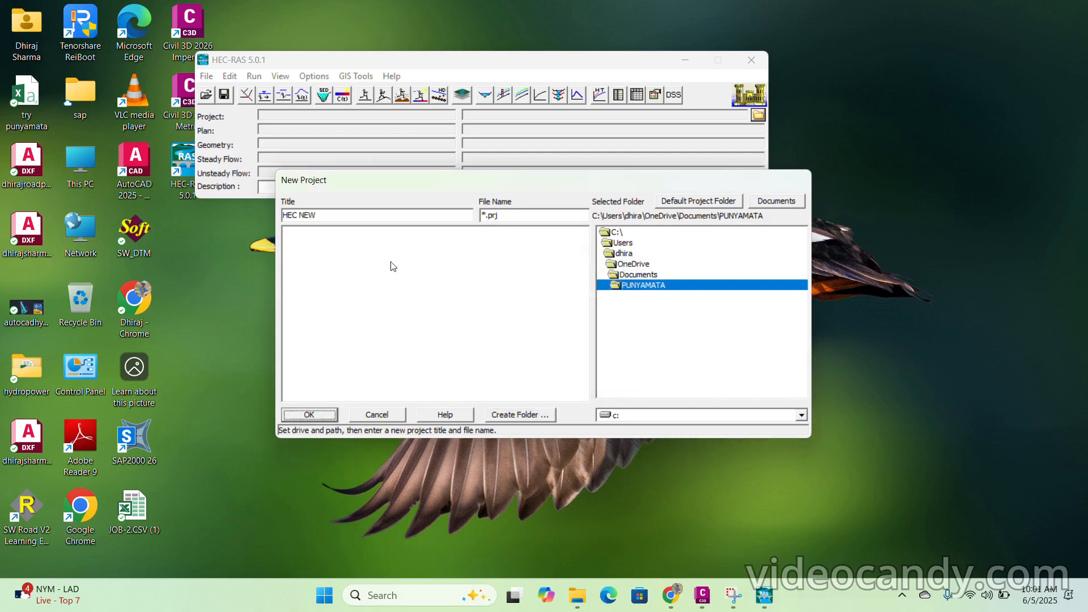
left_click(299, 215)
key("BackSpace")
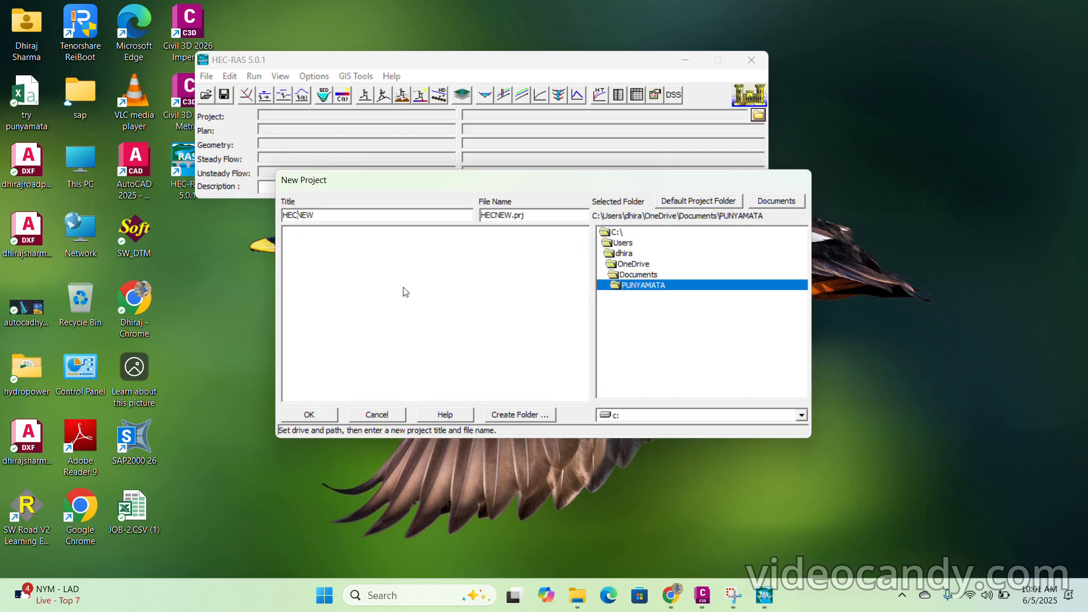
left_click(309, 414)
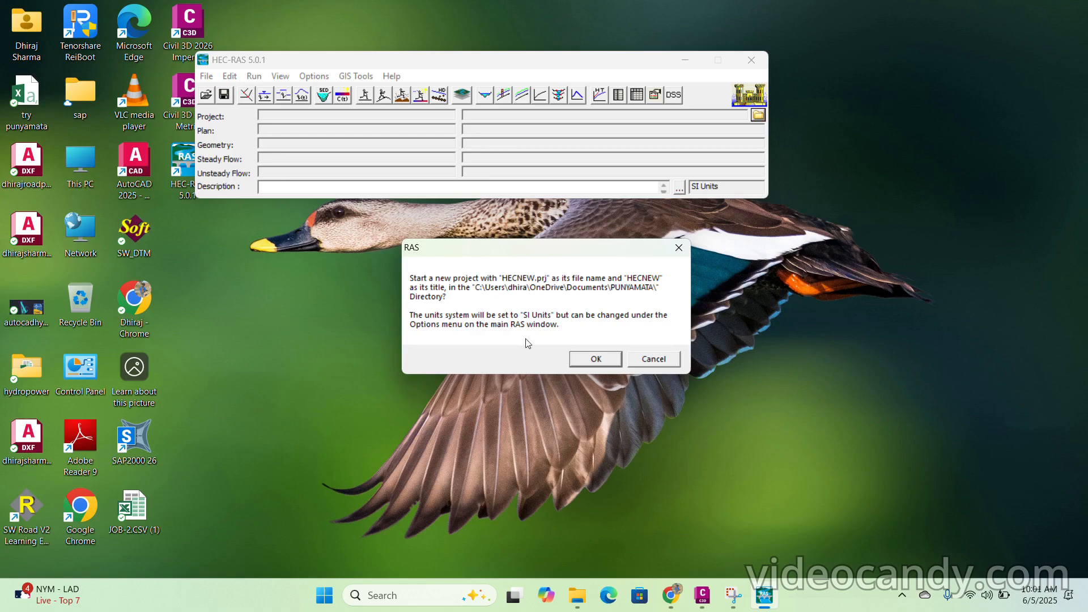
left_click(608, 356)
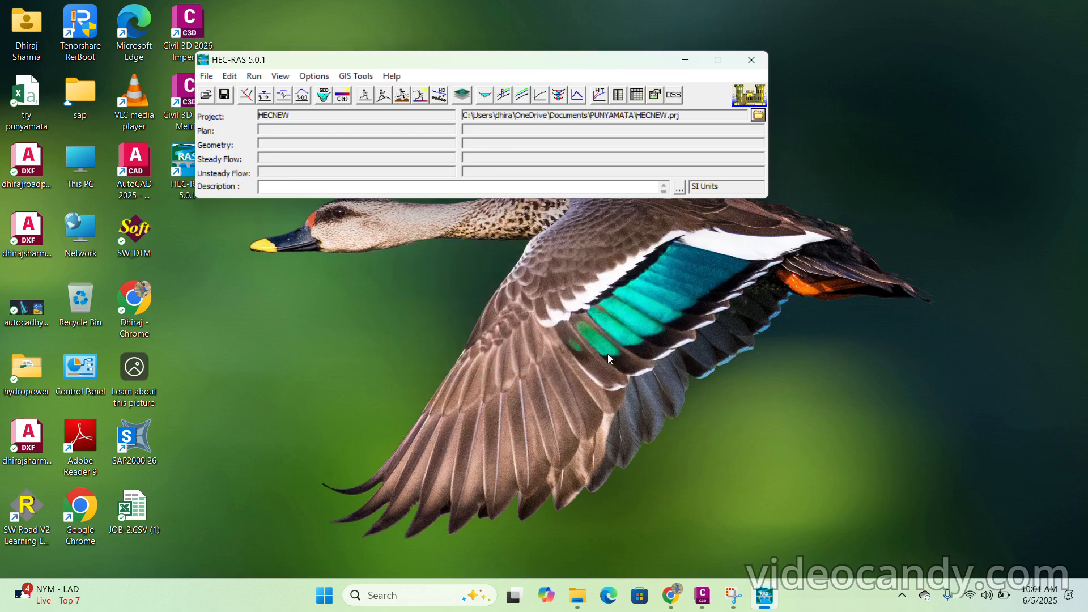
- Open the geometric data editor and load the PUNYAMATA GEO file from the HECRAS folder under Documents as a GIS format import
left_click(246, 95)
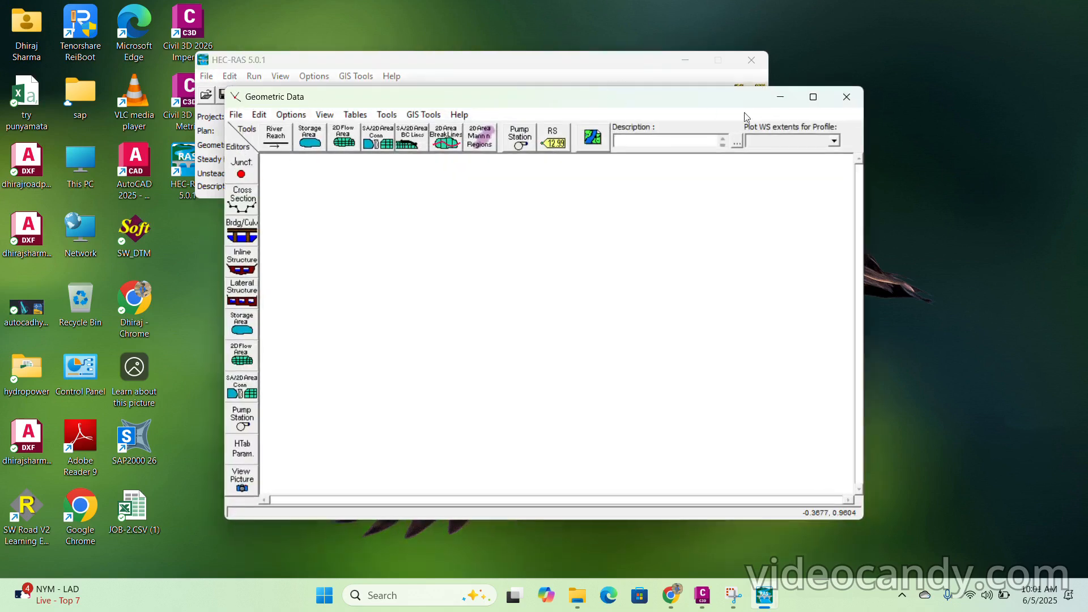
left_click(813, 96)
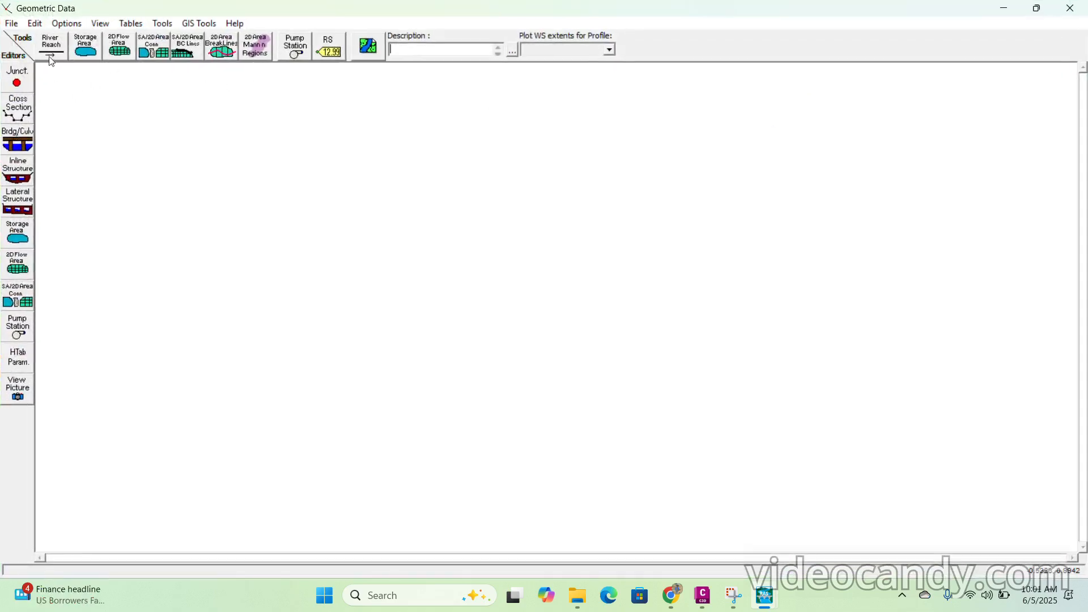
left_click(10, 23)
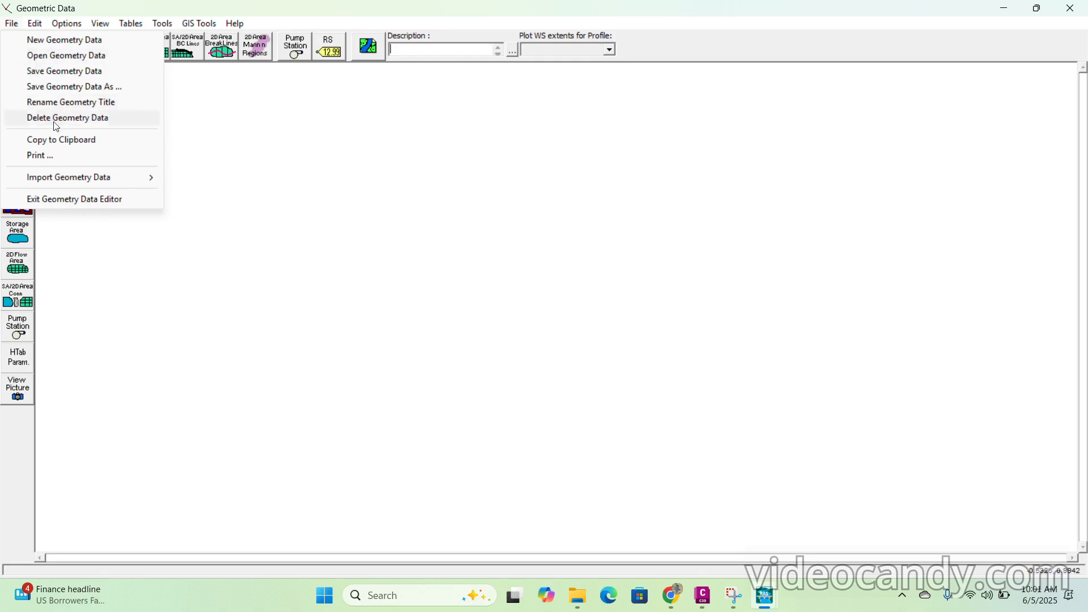
mouse_move(65, 184)
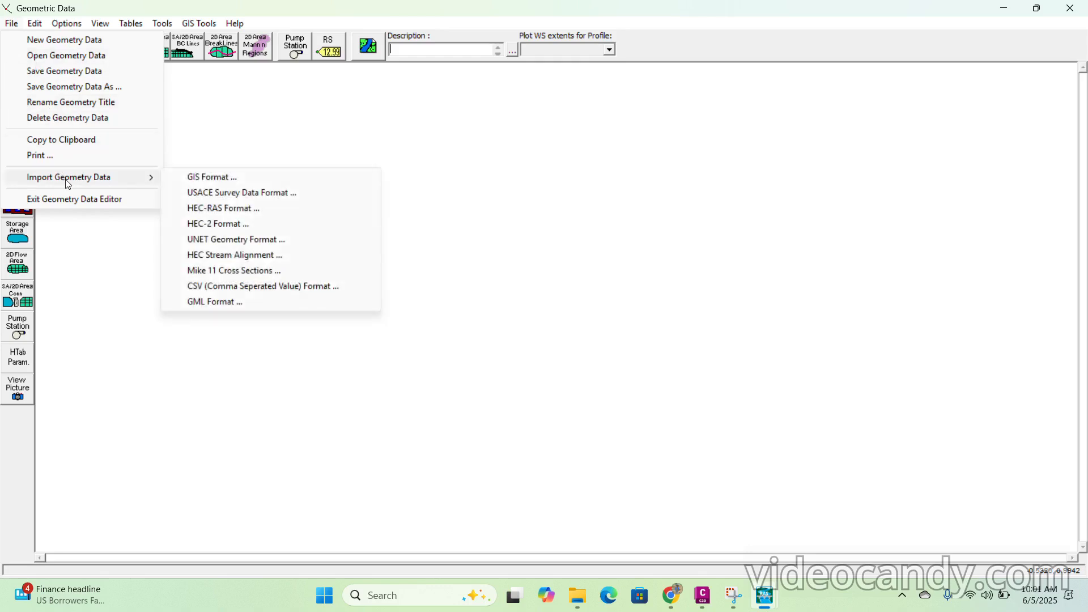
left_click(199, 177)
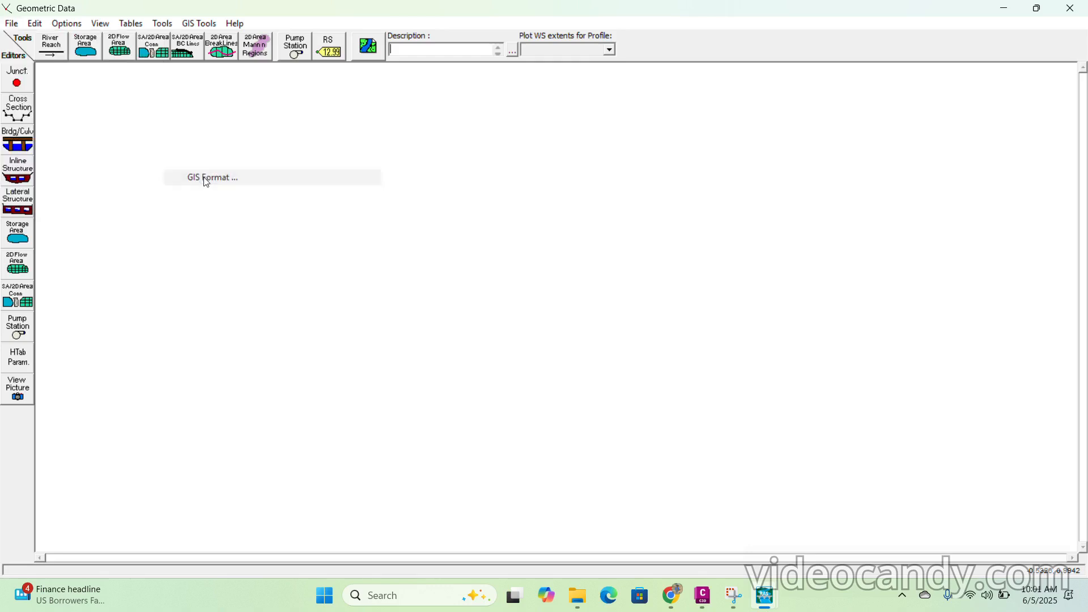
double_click(640, 275)
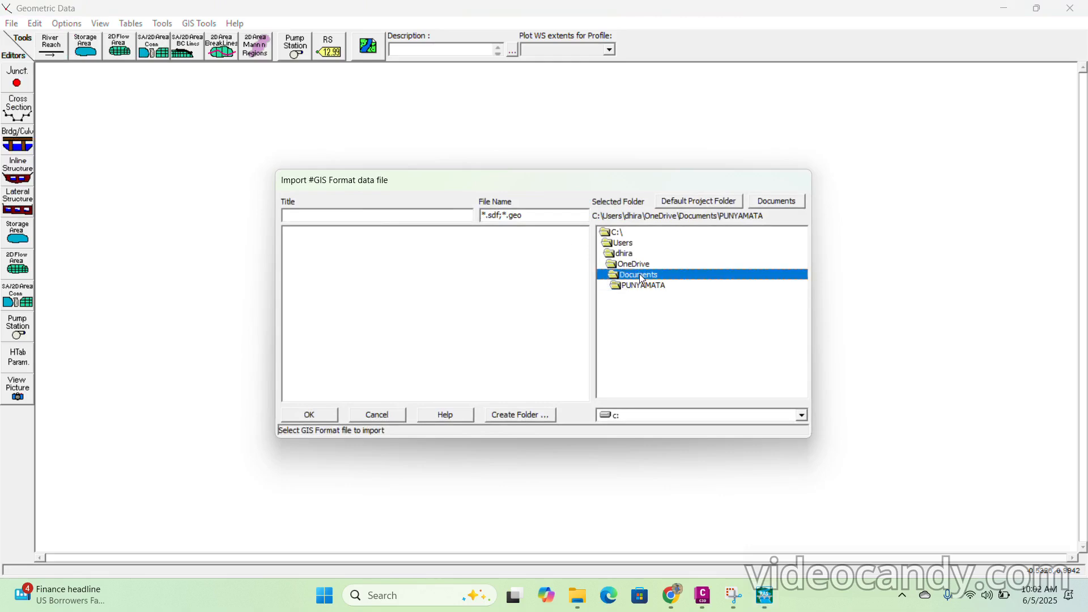
double_click(643, 306)
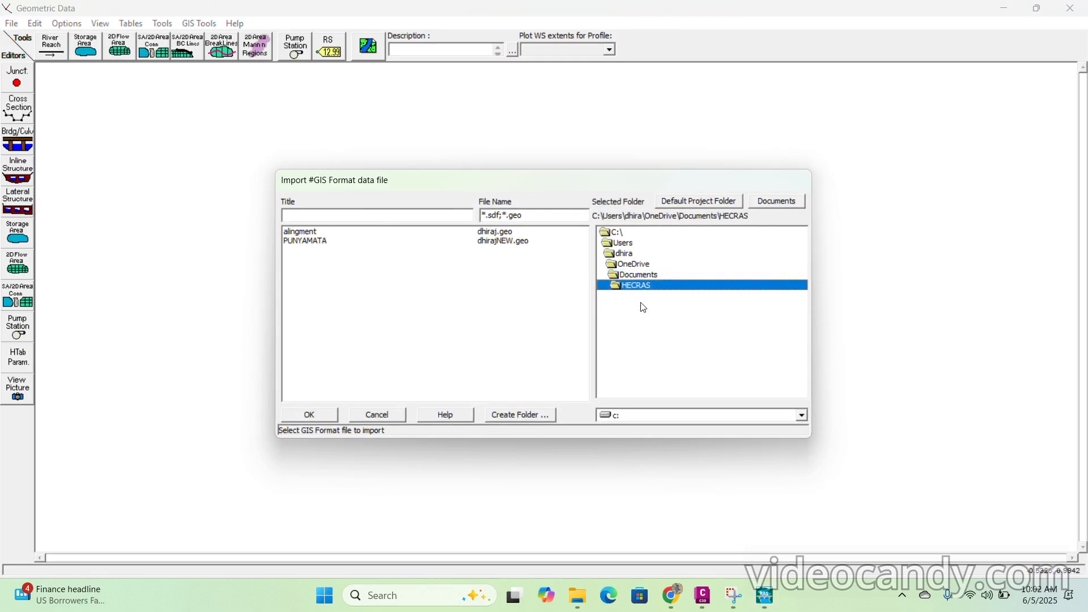
left_click(511, 241)
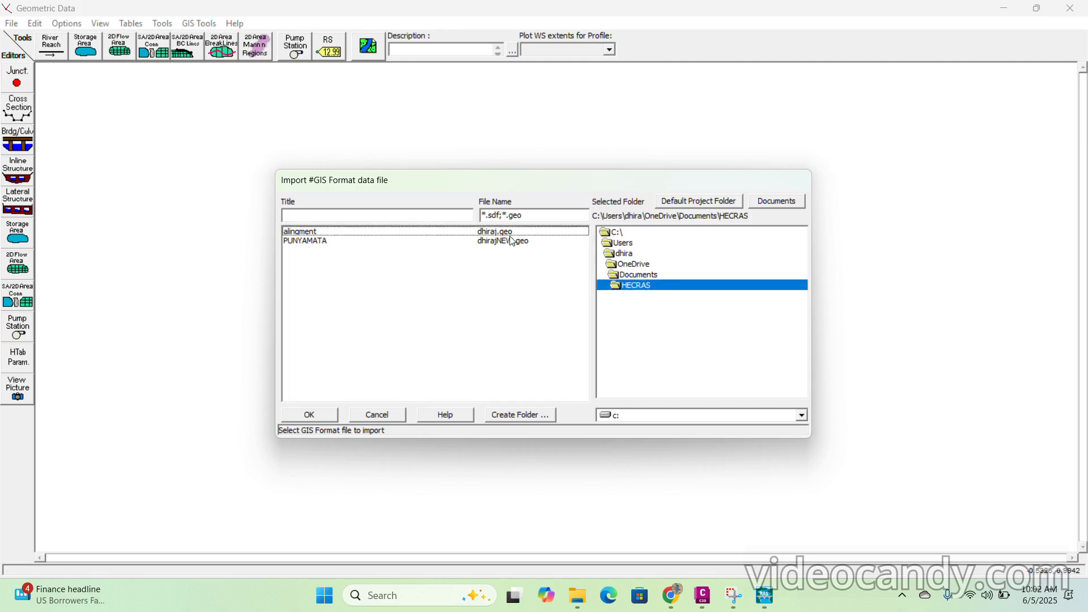
left_click(319, 417)
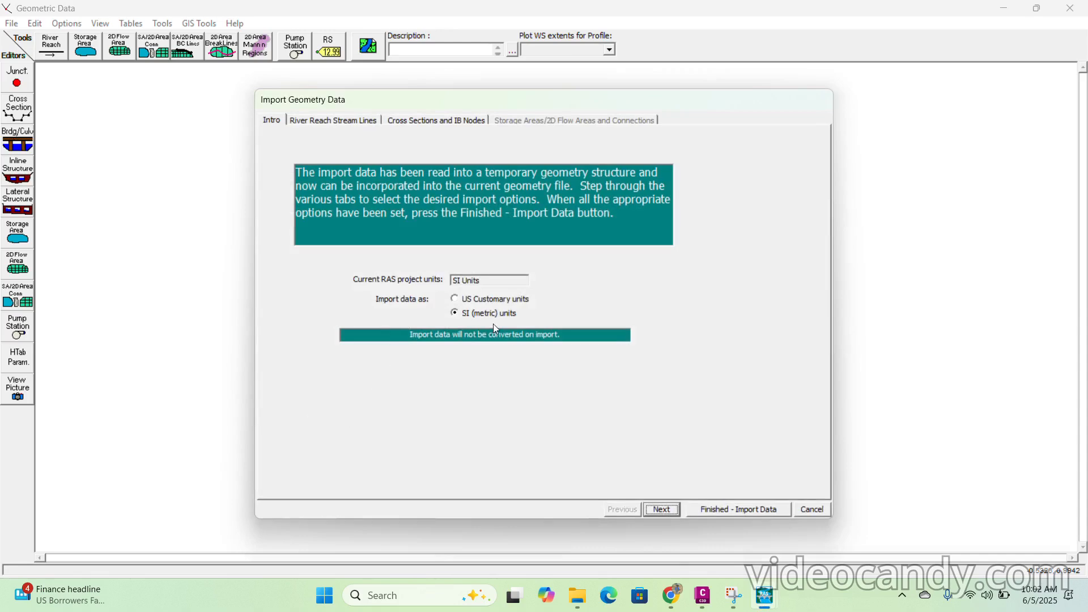
- Advance the import to the cross sections, copy all the Import As RS values and clear that column
left_click(669, 513)
left_click(669, 514)
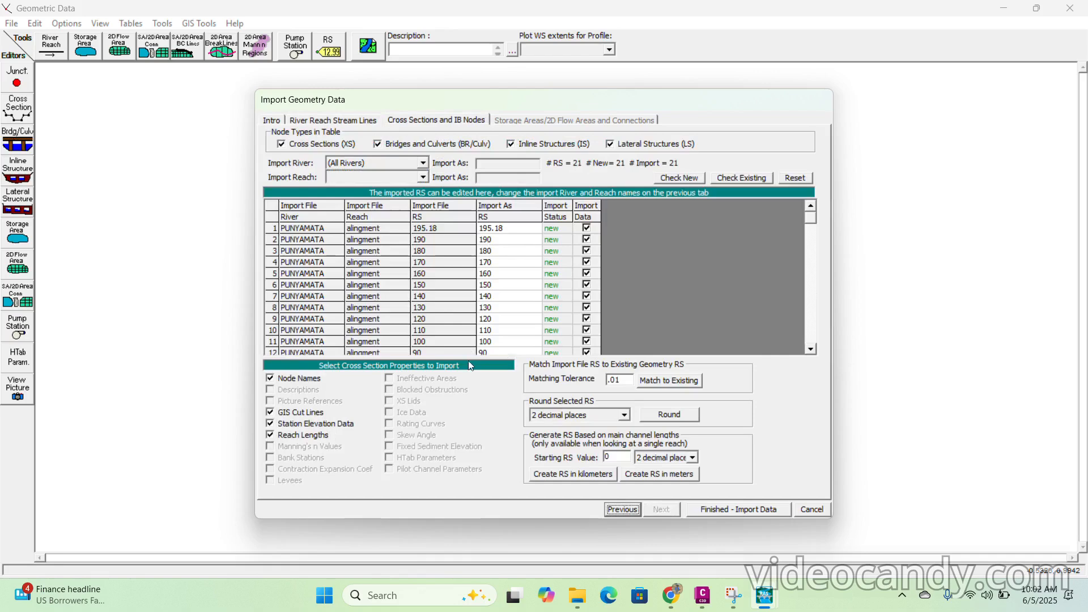
left_click_drag(812, 214, 810, 361)
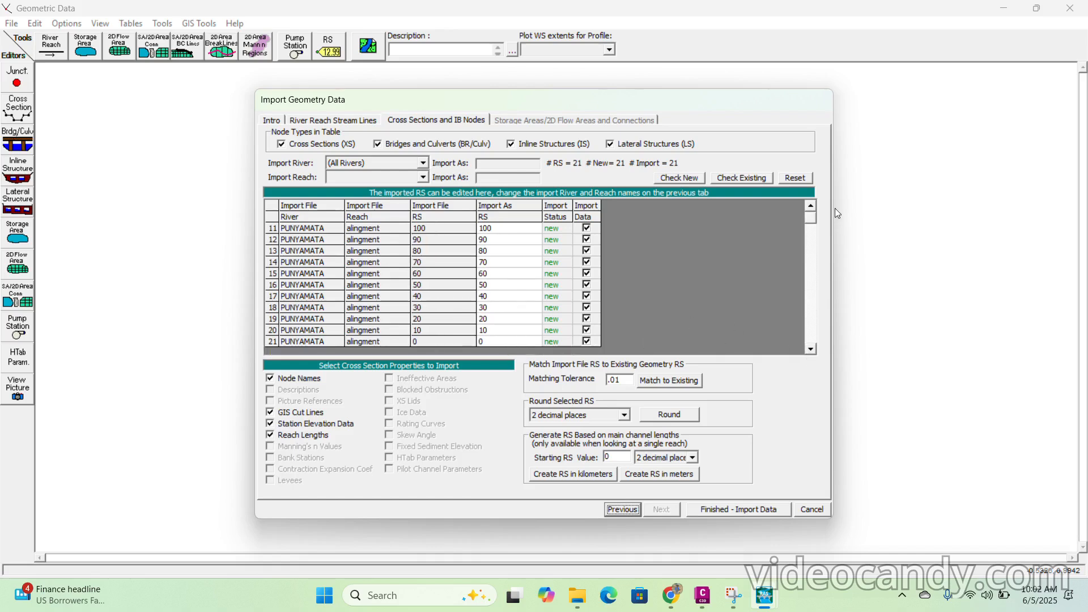
scroll(709, 267, "up", 4)
left_click(495, 220)
key("ctrl+c")
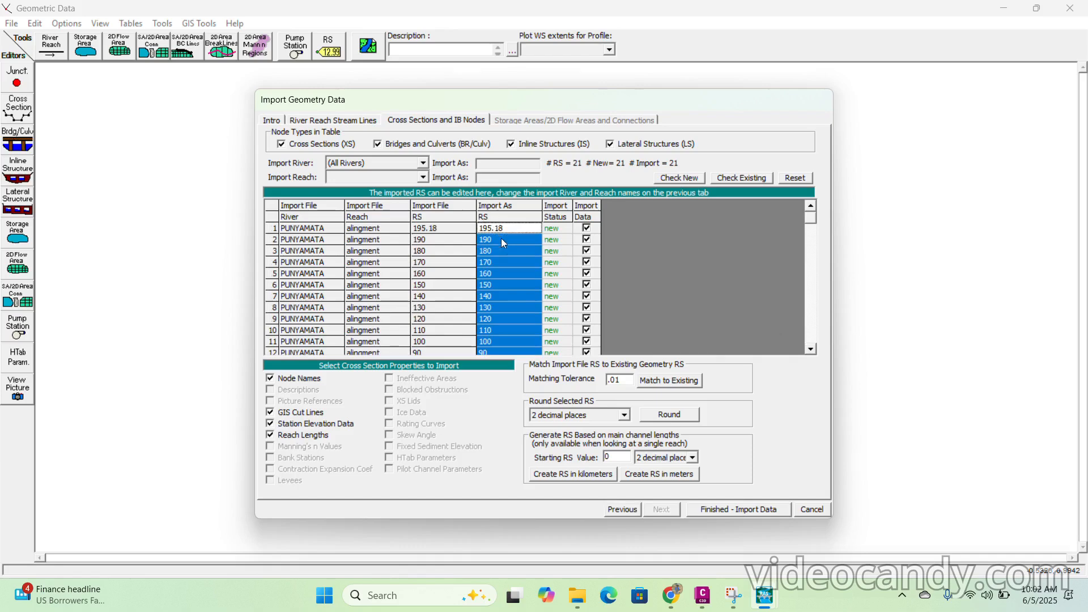
key("super+n")
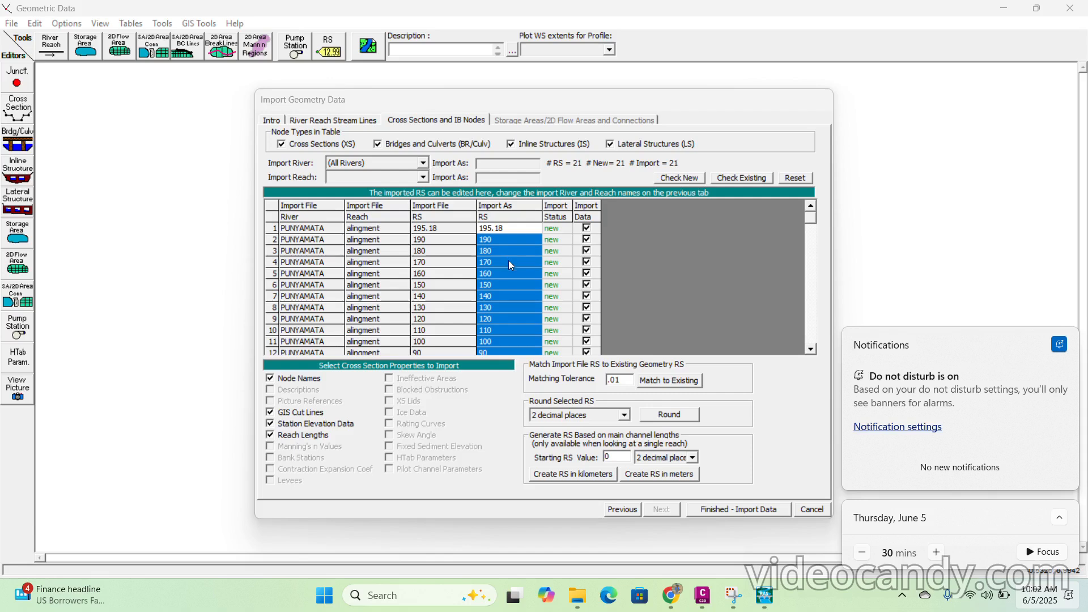
left_click(508, 218)
key("Delete")
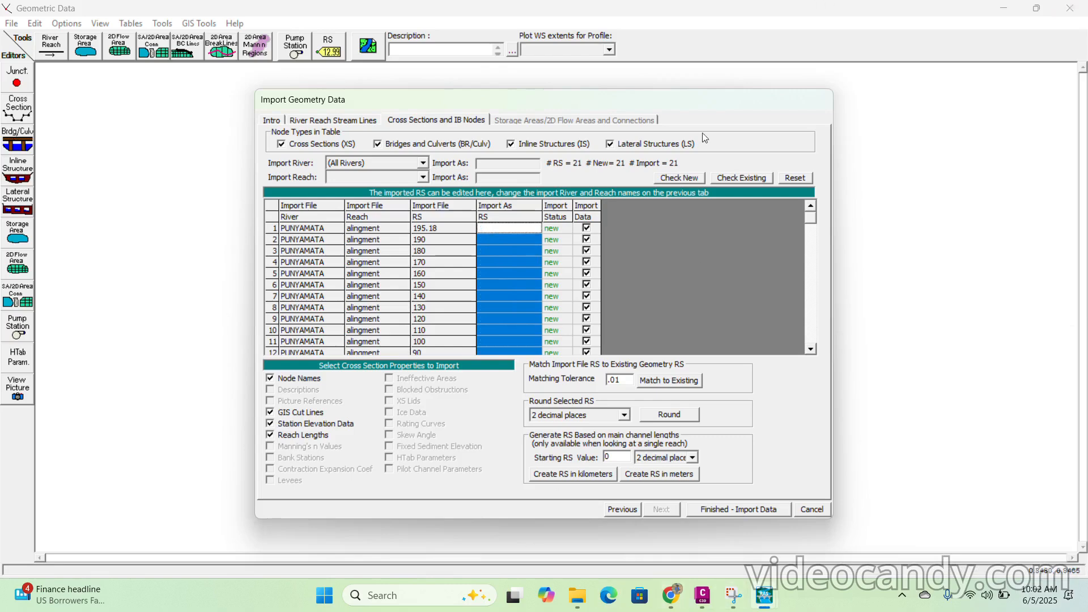
- Launch Excel, create a blank workbook and paste the copied river stations starting at cell F4
left_click(387, 597)
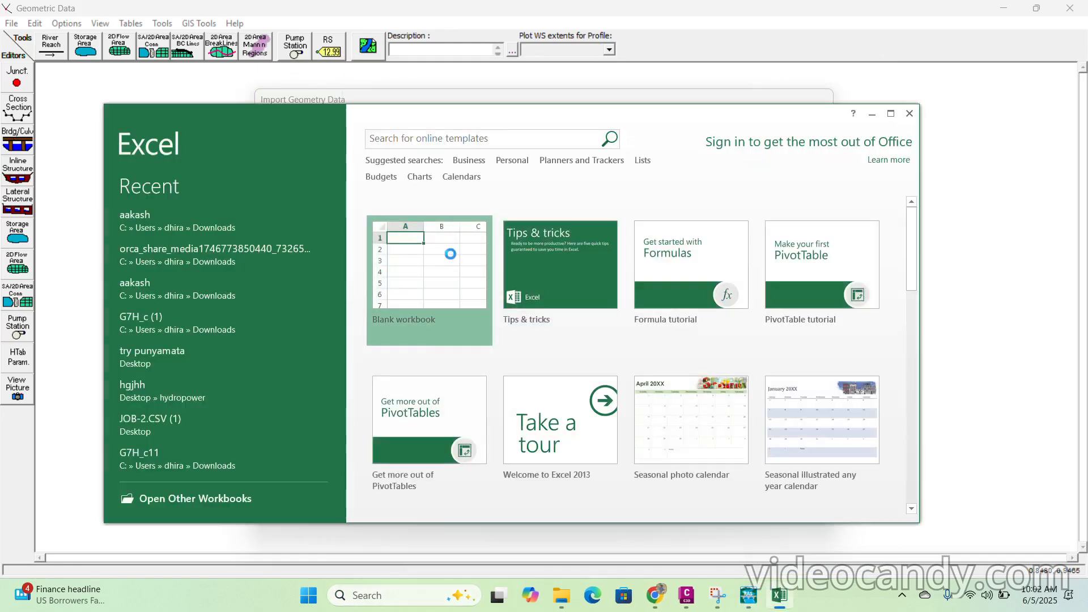
left_click(451, 254)
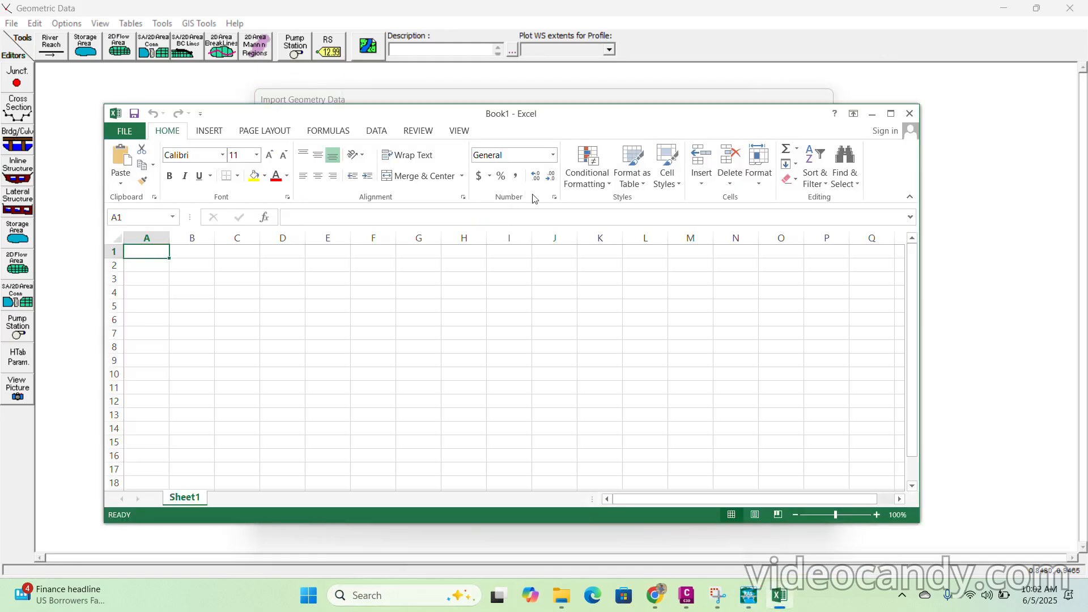
left_click(390, 297)
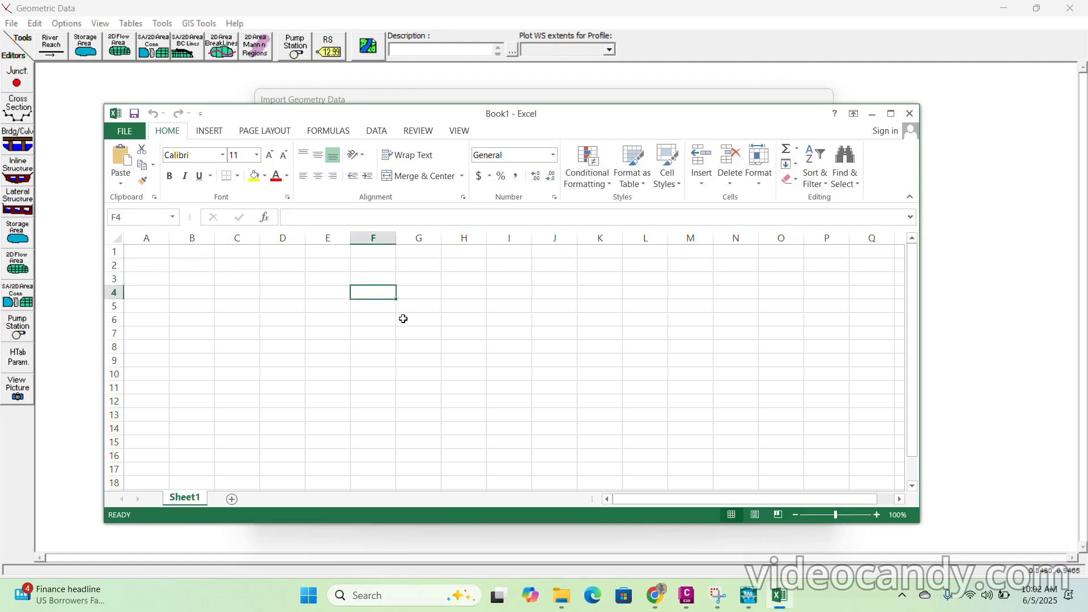
key("ctrl+v")
- Sort the pasted river stations from smallest to largest and copy the sorted list
left_click(825, 162)
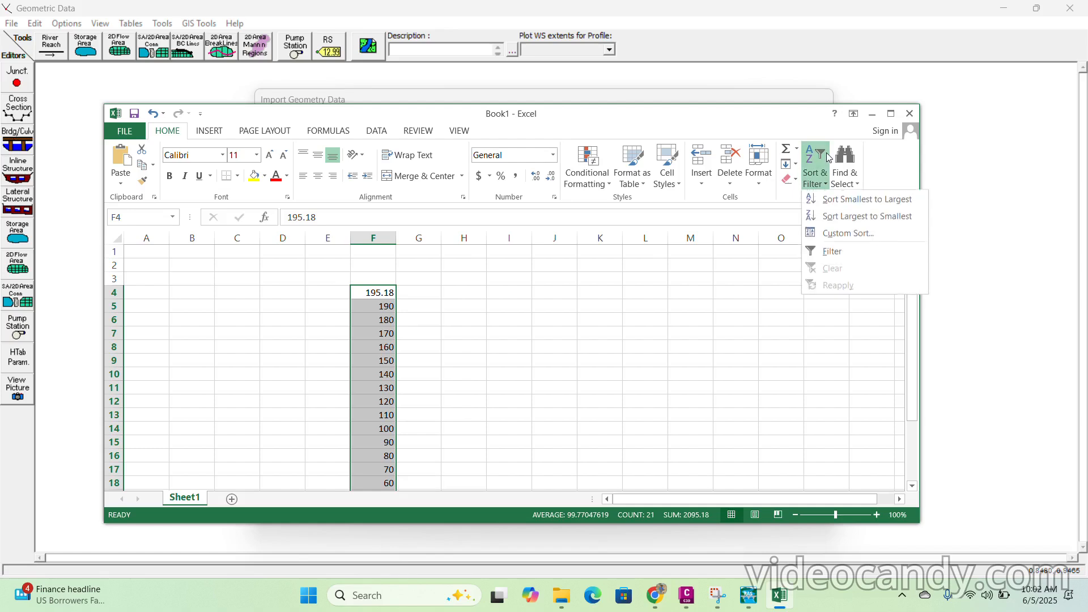
left_click(845, 199)
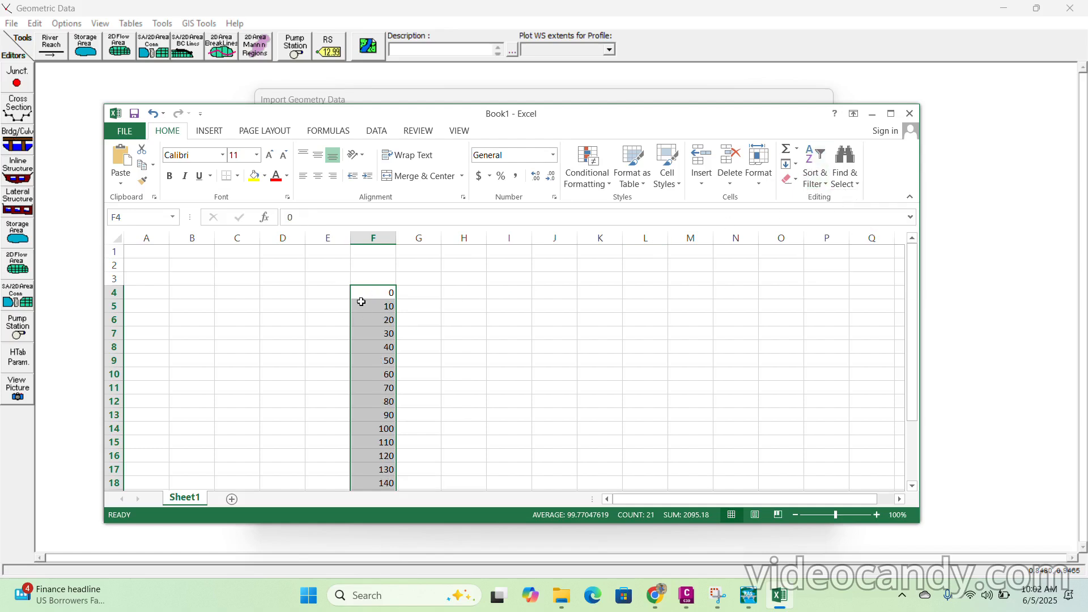
key("ctrl+c")
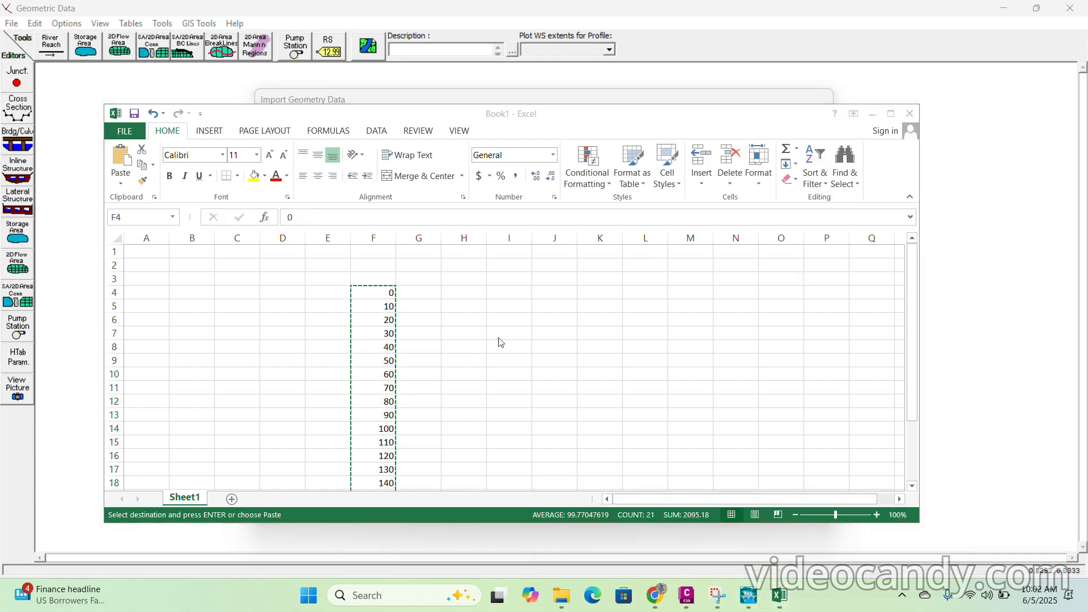
- Switch back to the HEC-RAS geometry import, paste the sorted stations into the Import As RS column and check them through the last row
left_click(749, 595)
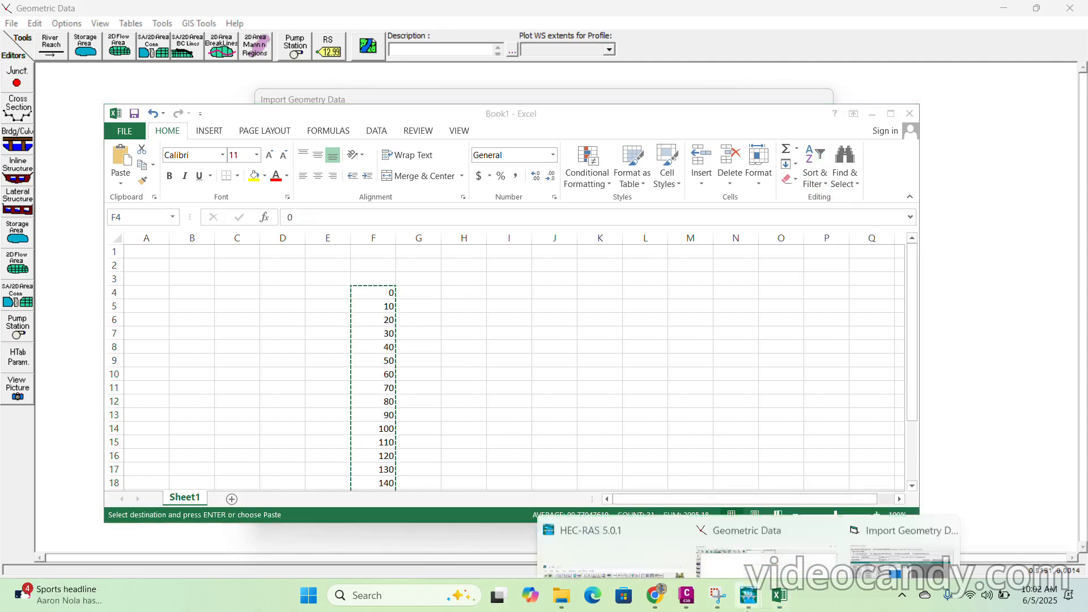
left_click(749, 598)
left_click(866, 538)
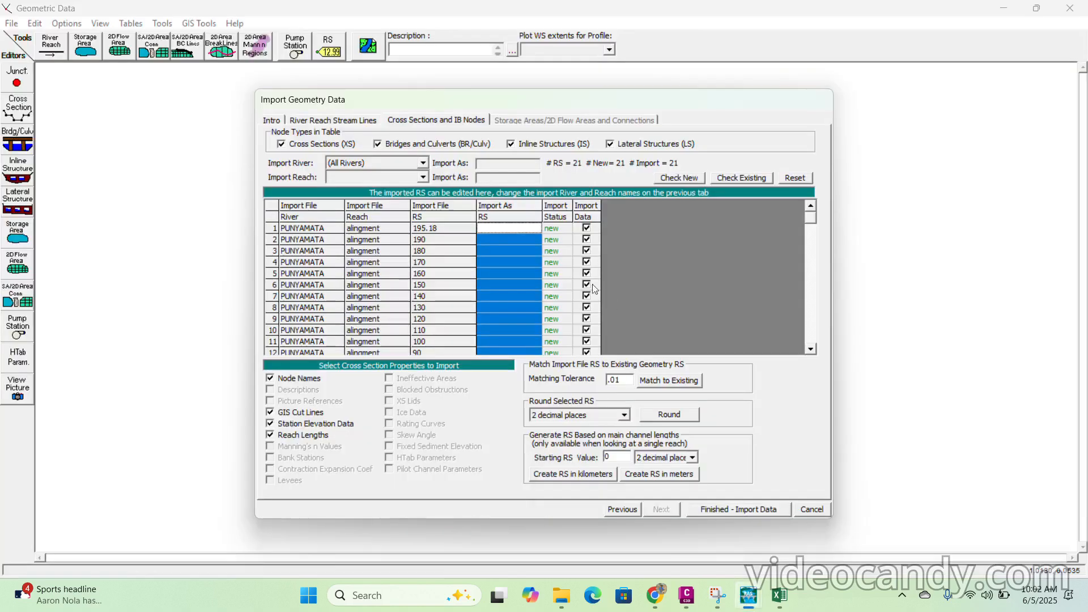
key("ctrl+v")
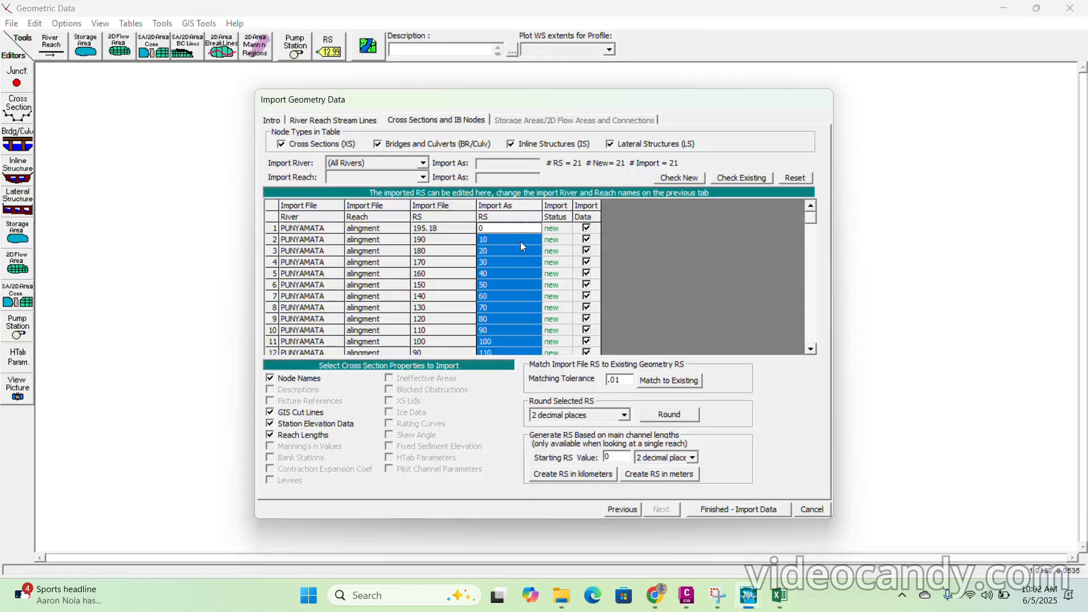
scroll(474, 316, "up", 3)
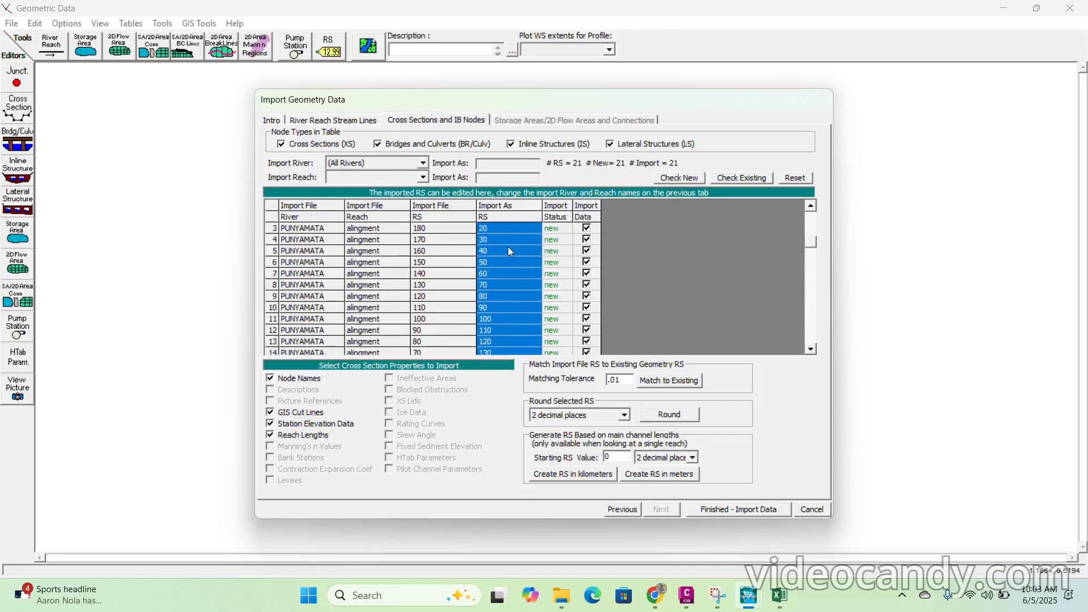
scroll(510, 250, "down", 3)
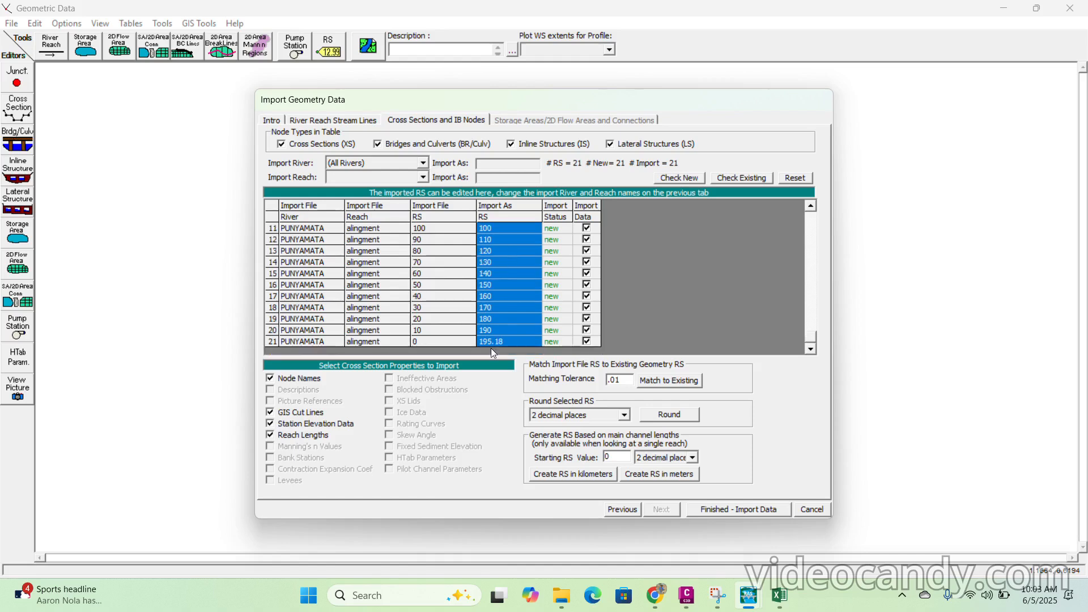
scroll(491, 340, "up", 3)
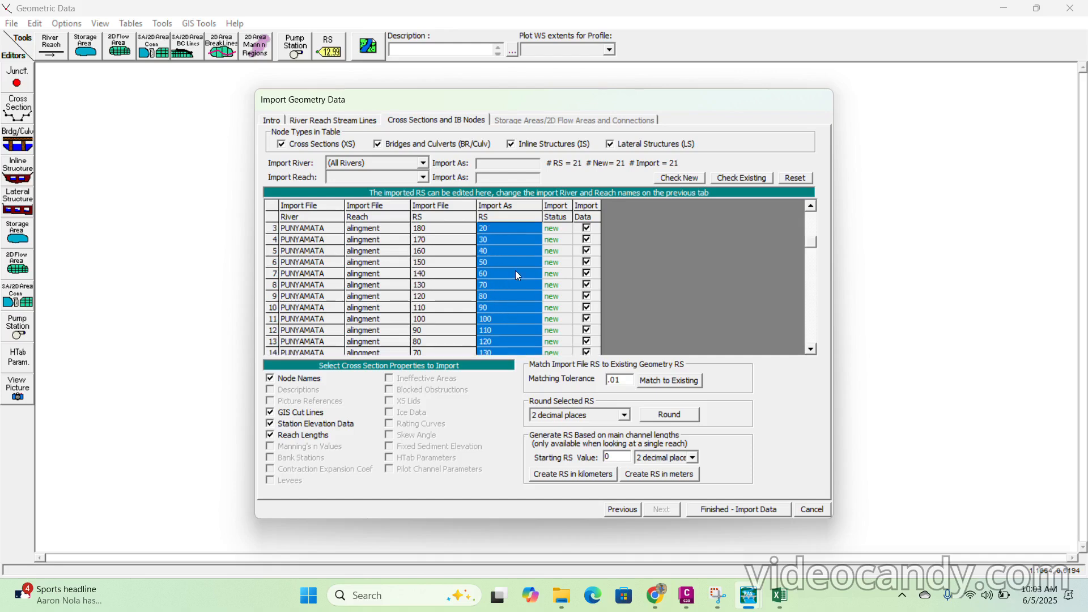
- Glance at the sorted list in Excel, return to HEC-RAS and finish importing the geometry data
left_click(781, 595)
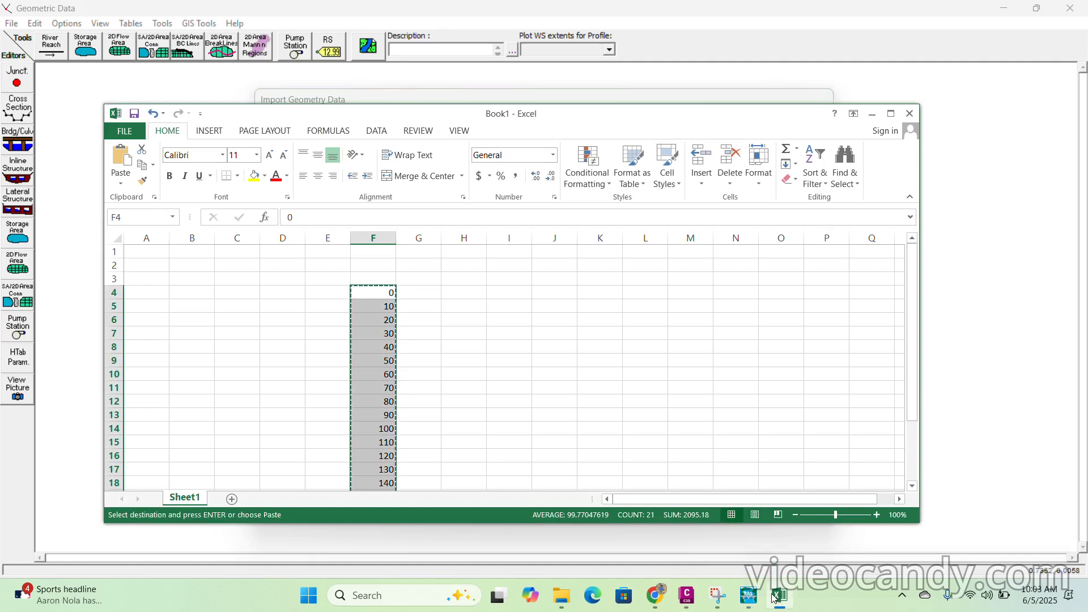
left_click(749, 596)
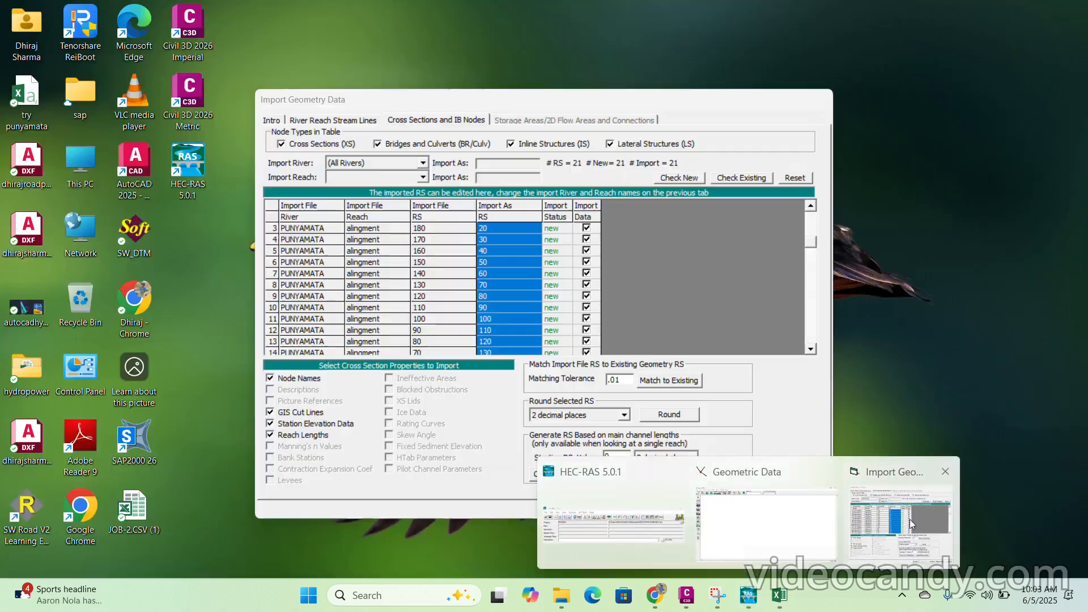
left_click(909, 519)
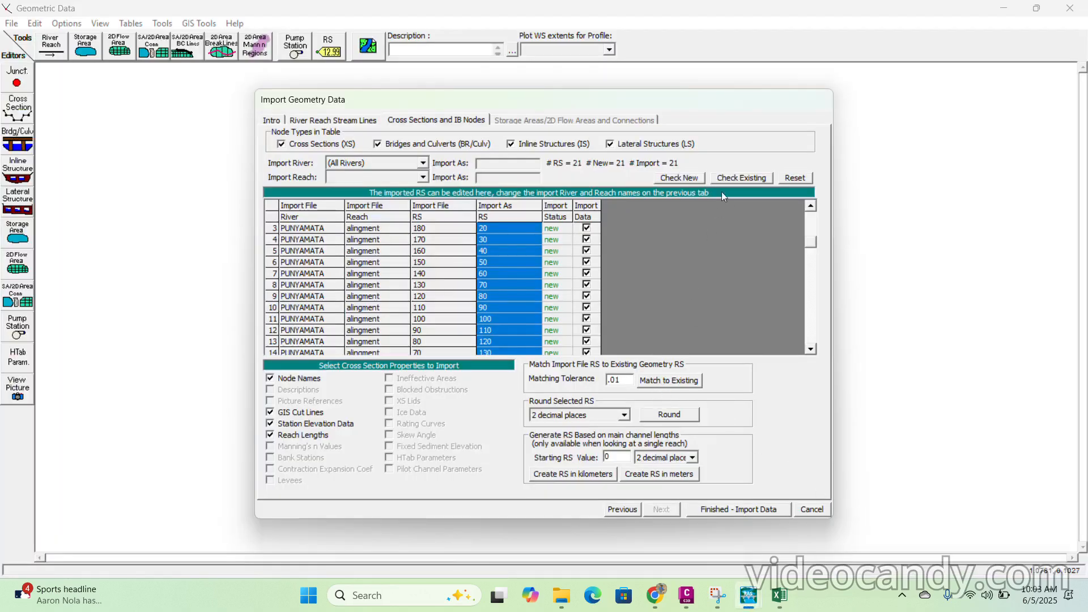
left_click(708, 511)
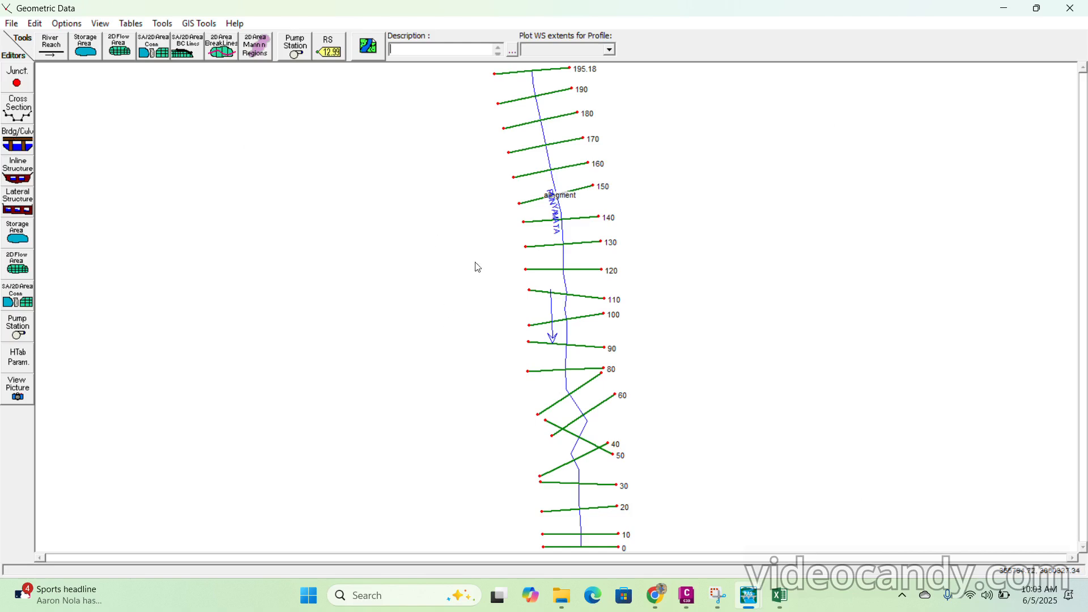
- Inspect the imported river schematic by zooming in on the cross sections around station 100
right_click(514, 331)
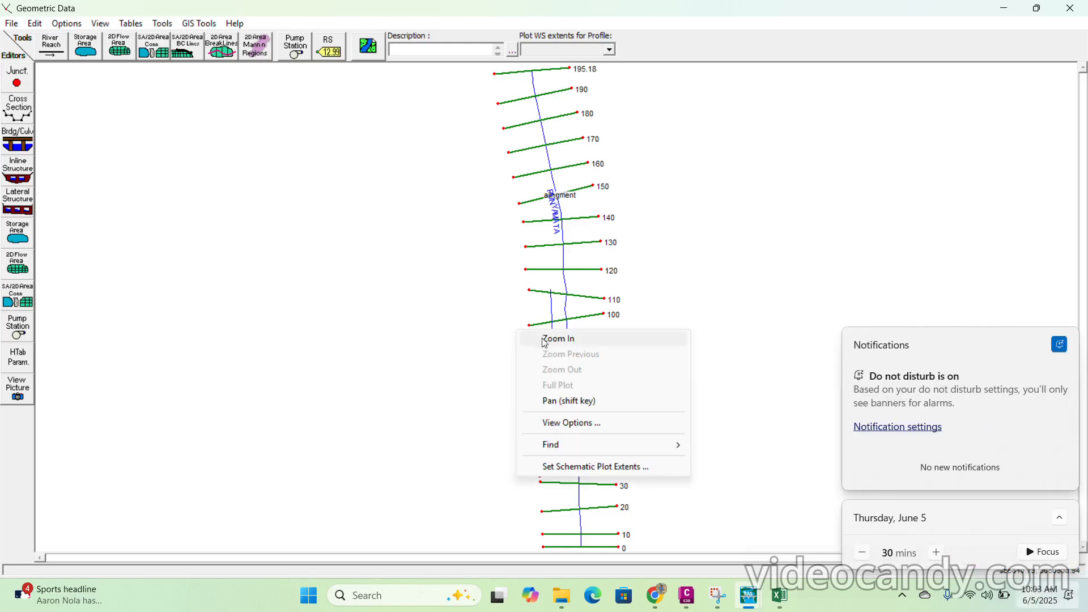
left_click(553, 401)
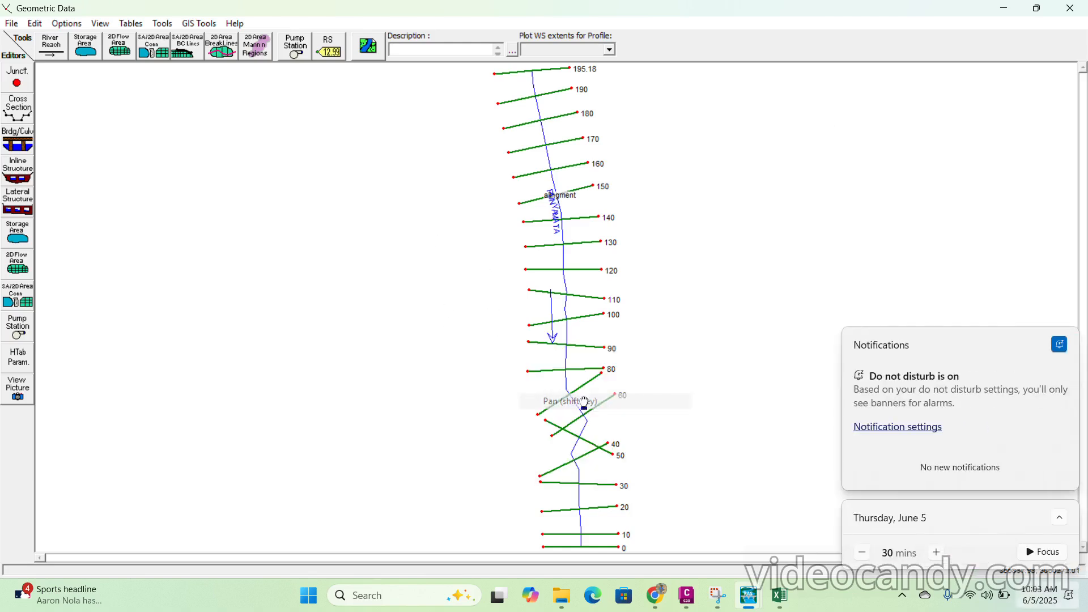
mouse_move(605, 344)
left_mouse_down()
mouse_move(438, 262)
mouse_move(478, 418)
mouse_move(563, 413)
mouse_move(570, 343)
left_mouse_up()
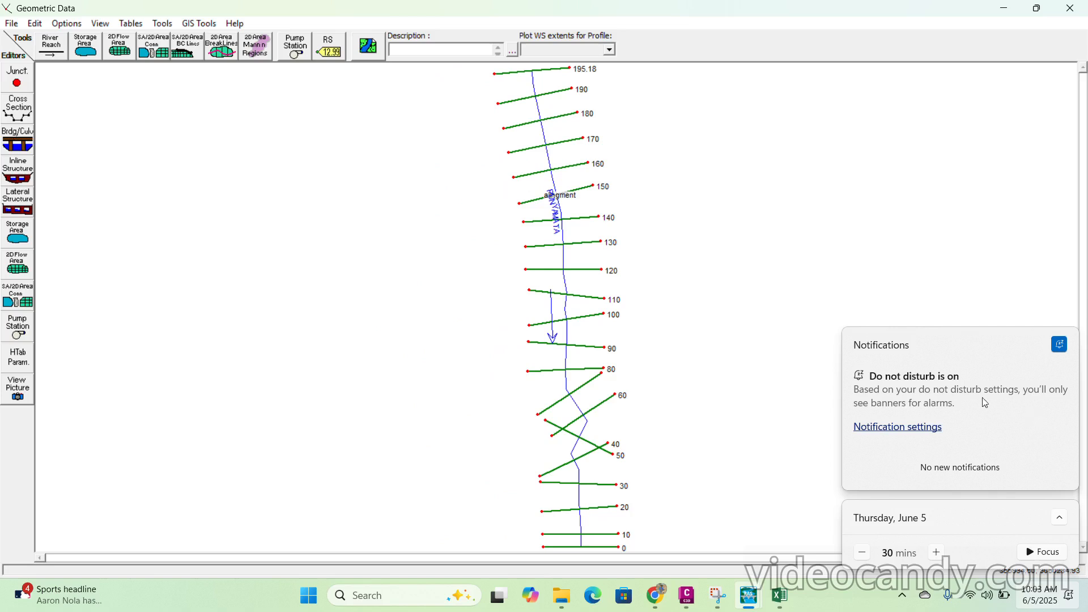
right_click(561, 311)
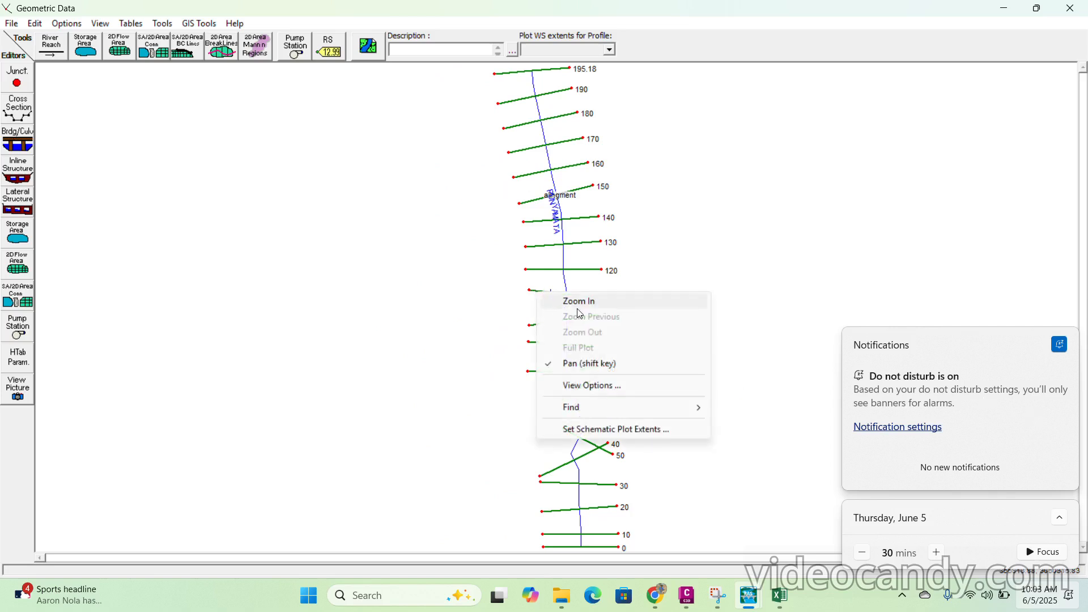
left_click(579, 308)
left_click(561, 316)
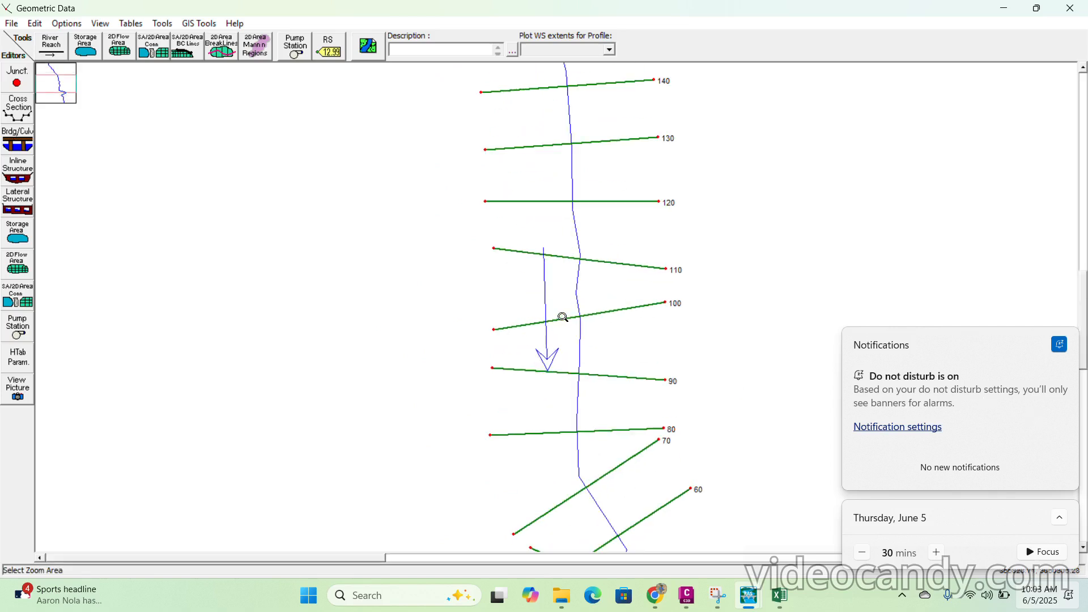
- Examine the imported river schematic up close and at full extent, from station 195.18 down to station 0
left_click(564, 315)
scroll(563, 315, "down", 3)
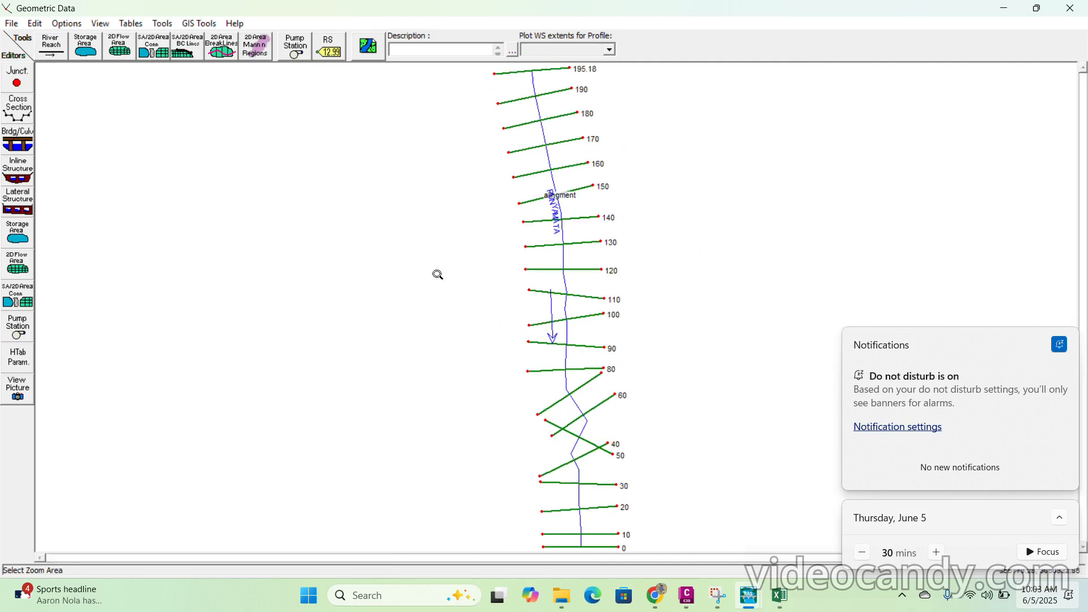
right_click(590, 338)
left_click(632, 345)
left_click(720, 256)
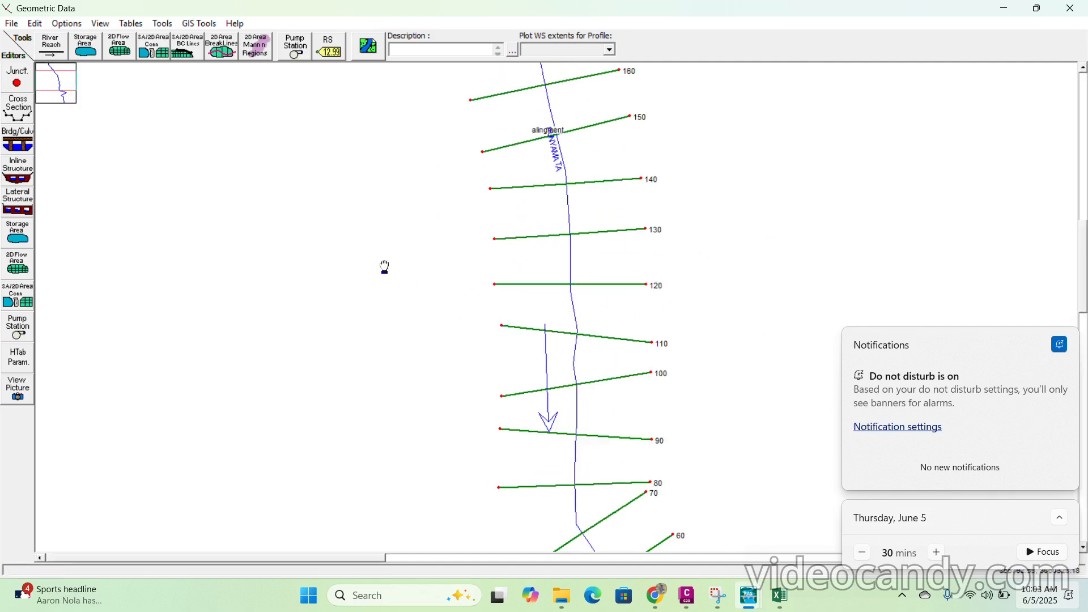
scroll(495, 309, "down", 2)
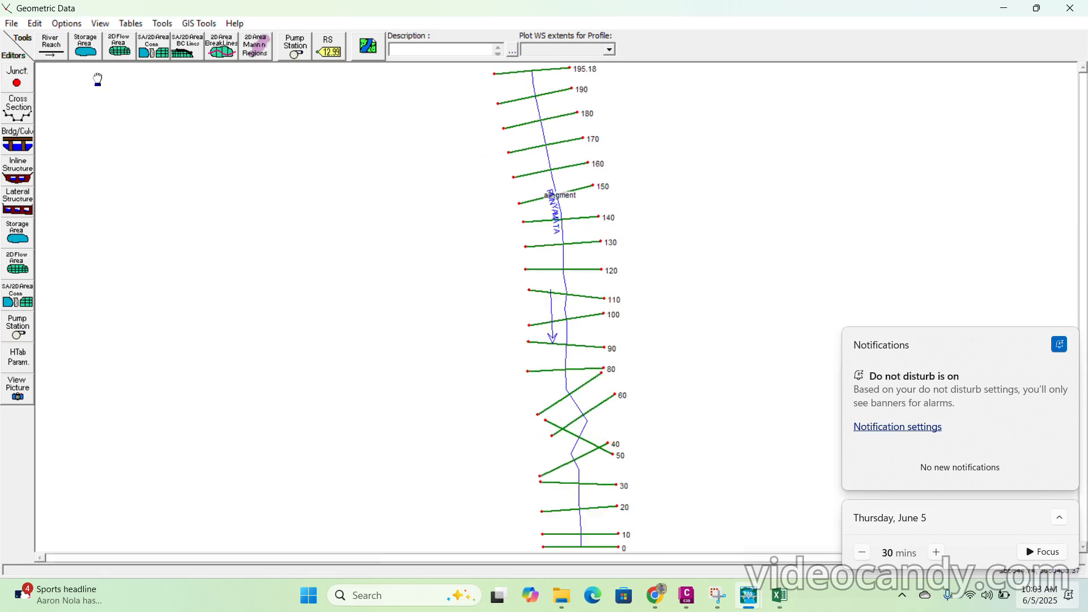
left_click(35, 23)
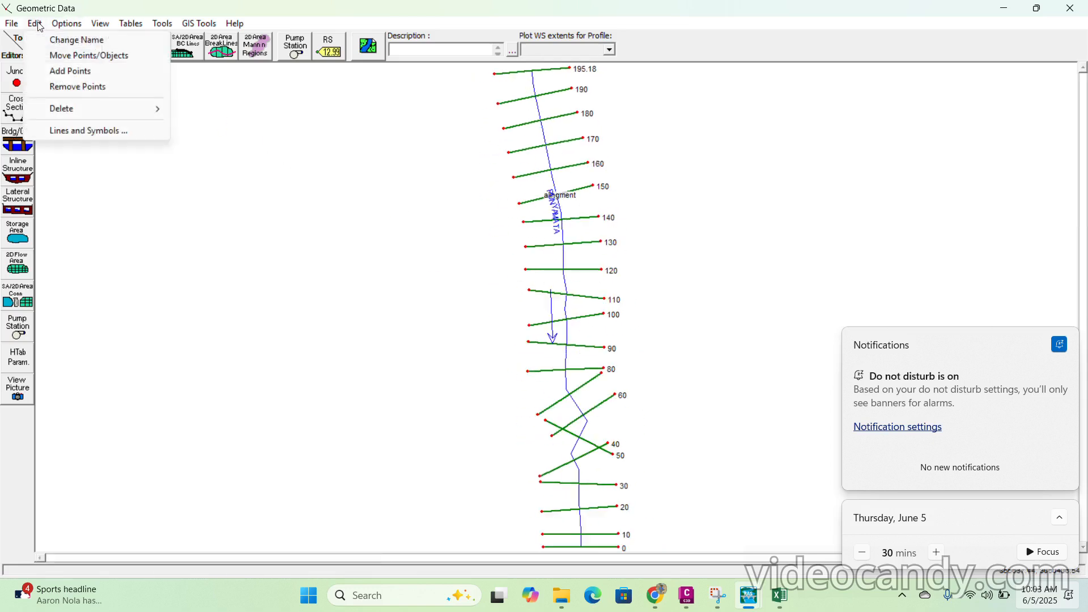
mouse_move(94, 29)
left_click(506, 369)
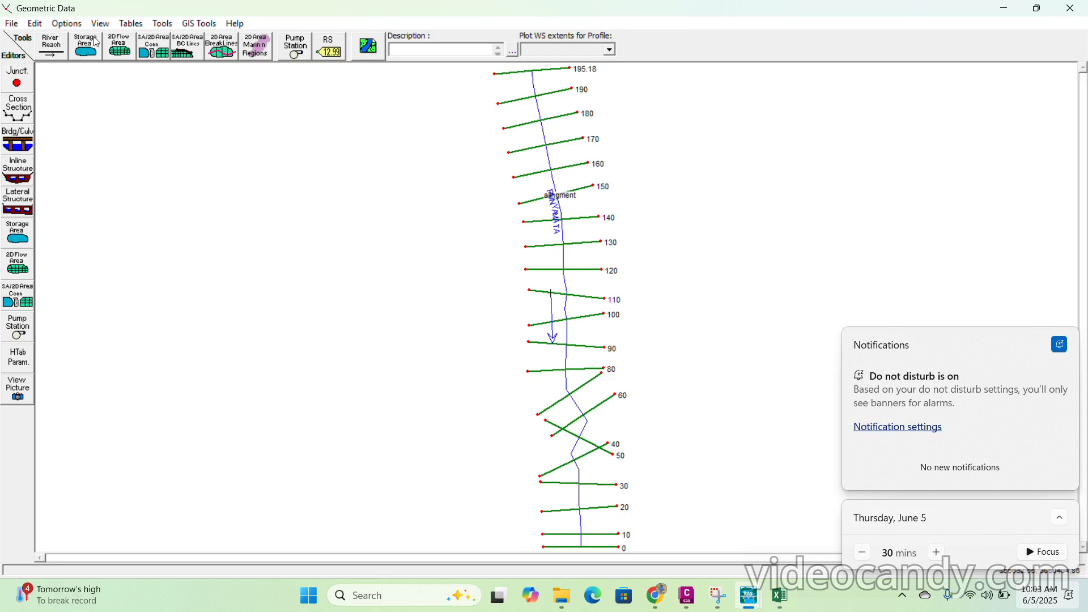
- Shift the LOB, Channel and ROB downstream reach lengths of stations 190 to 0 up one row, starting at station 195.18
left_click(73, 27)
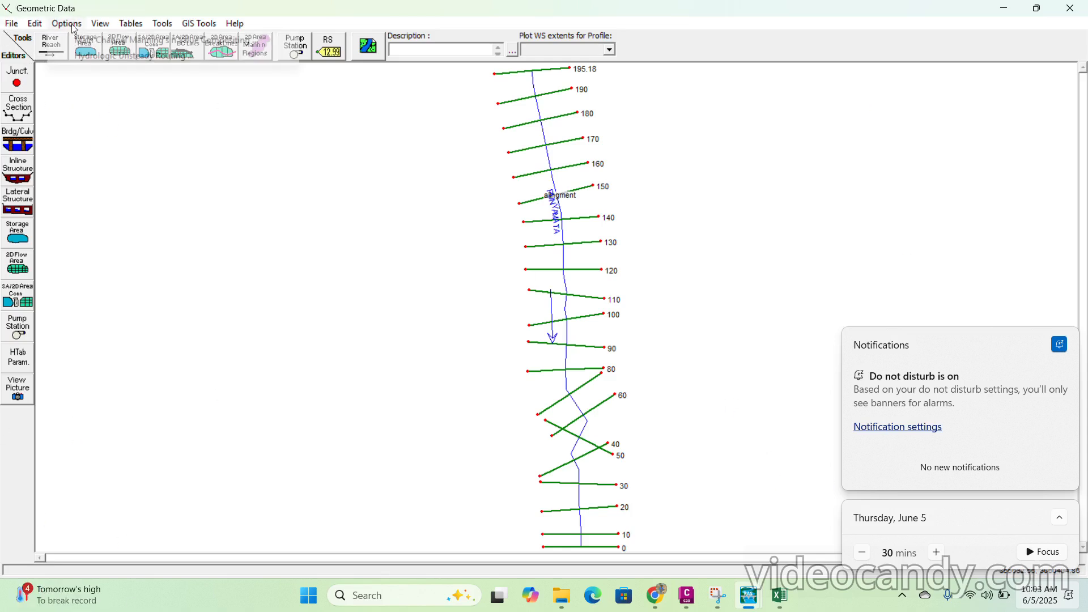
left_click(105, 28)
left_click(130, 24)
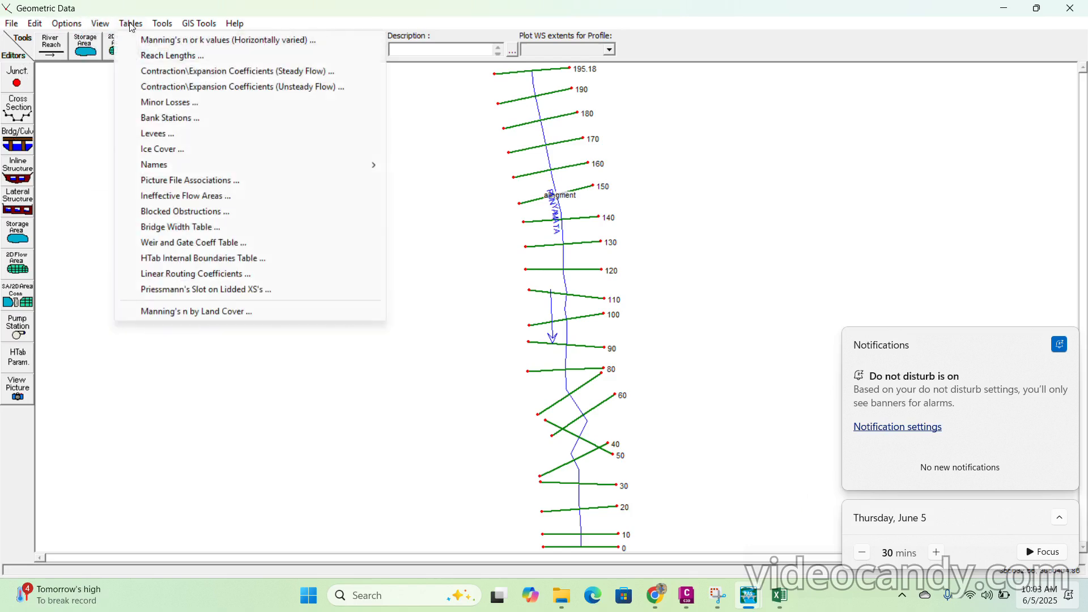
left_click(160, 55)
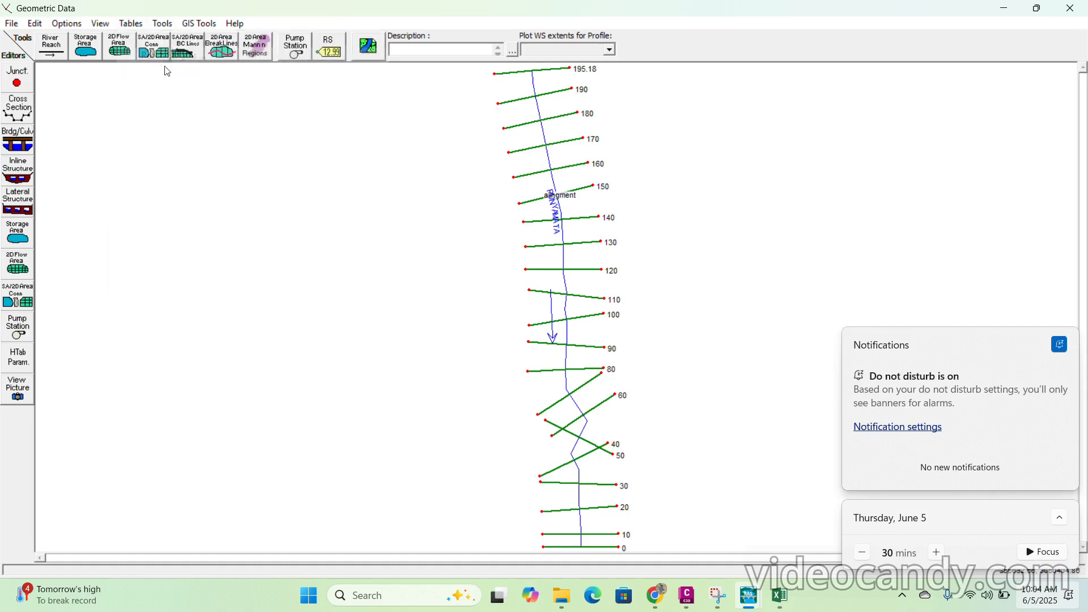
left_click(527, 225)
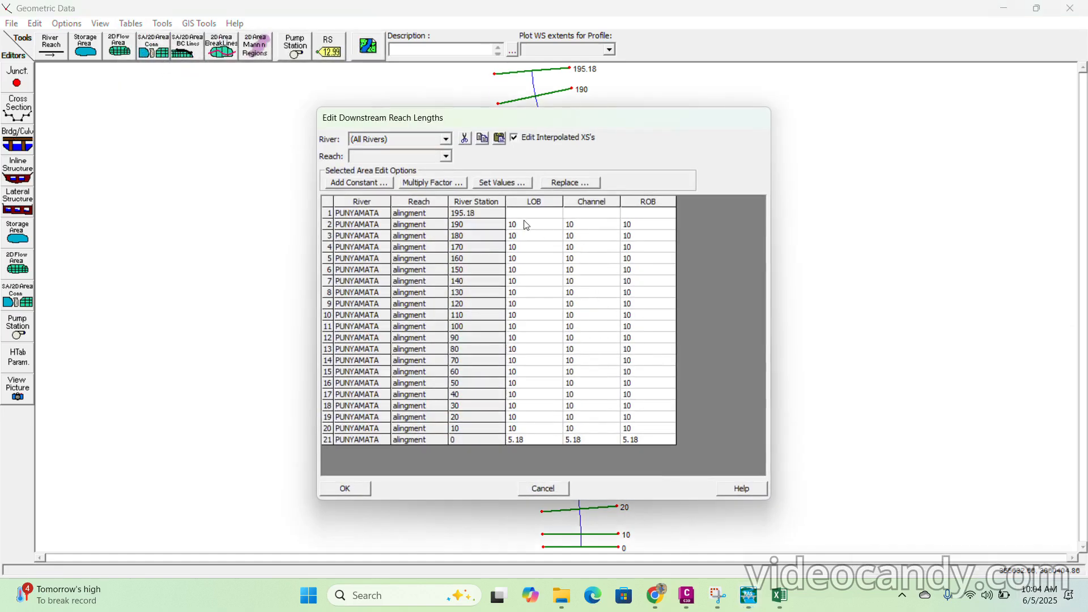
left_click_drag(527, 225, 652, 480)
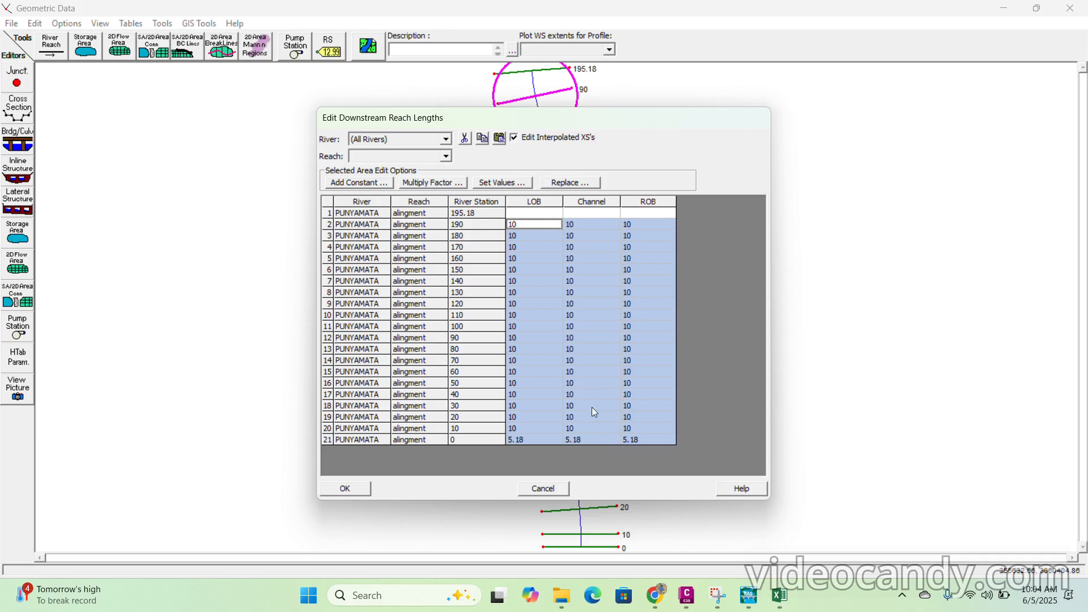
key("Delete")
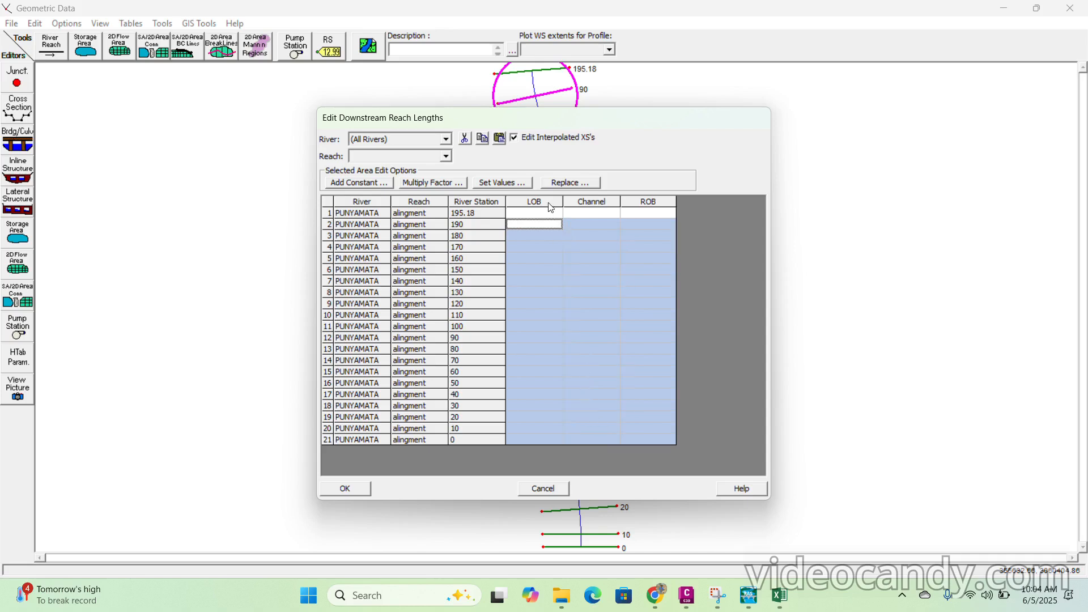
left_click_drag(536, 212, 718, 491)
key("ctrl+v")
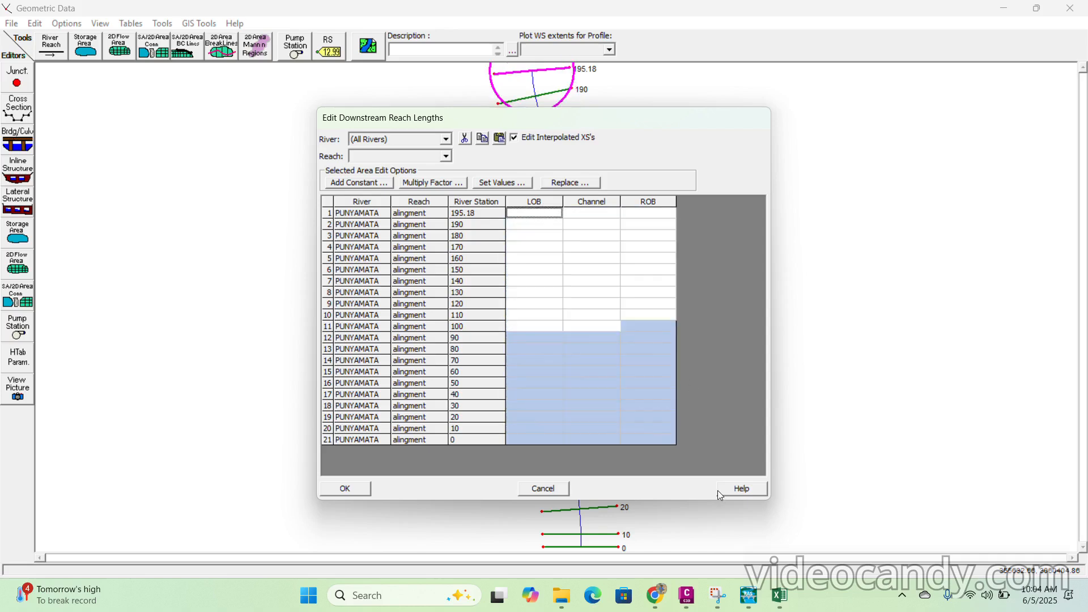
- Set the LOB, Channel and ROB downstream reach lengths at station 0 to 0 and accept the table
left_click(515, 439)
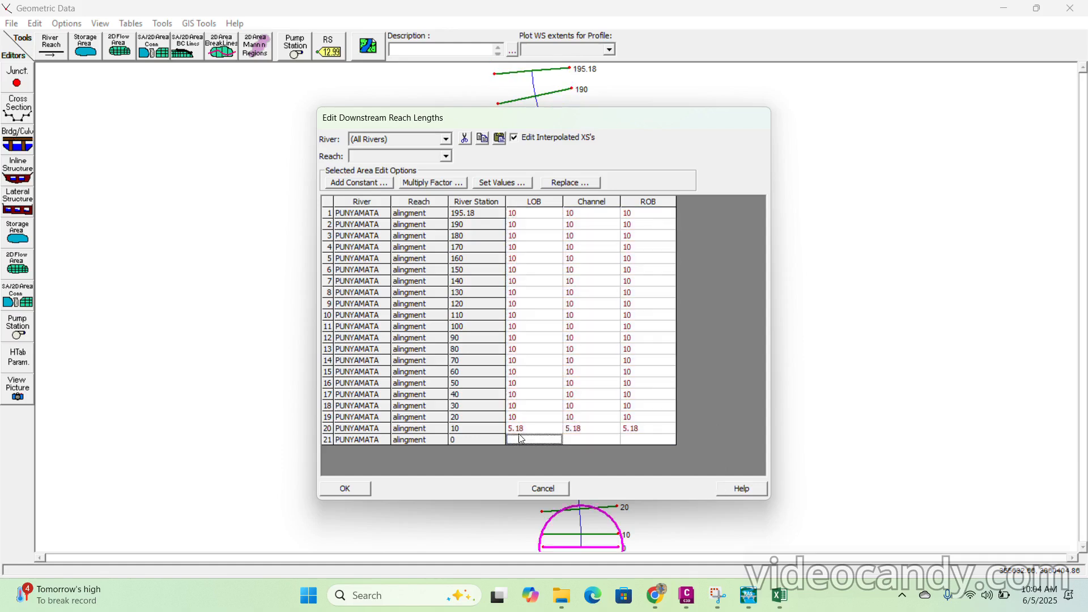
type("0")
left_click(590, 438)
type("0")
left_click(627, 440)
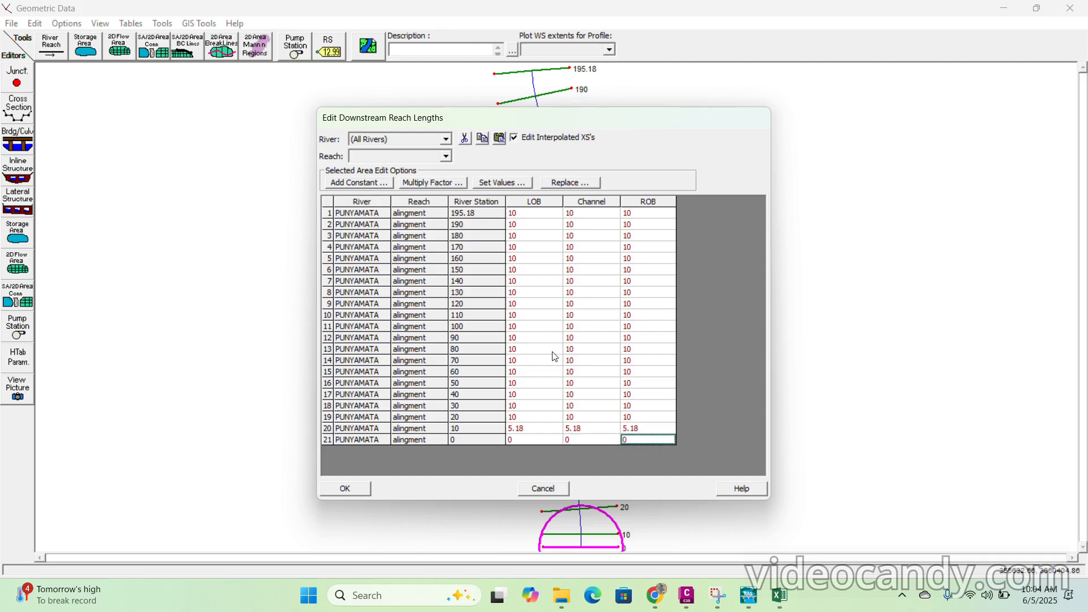
left_click(362, 490)
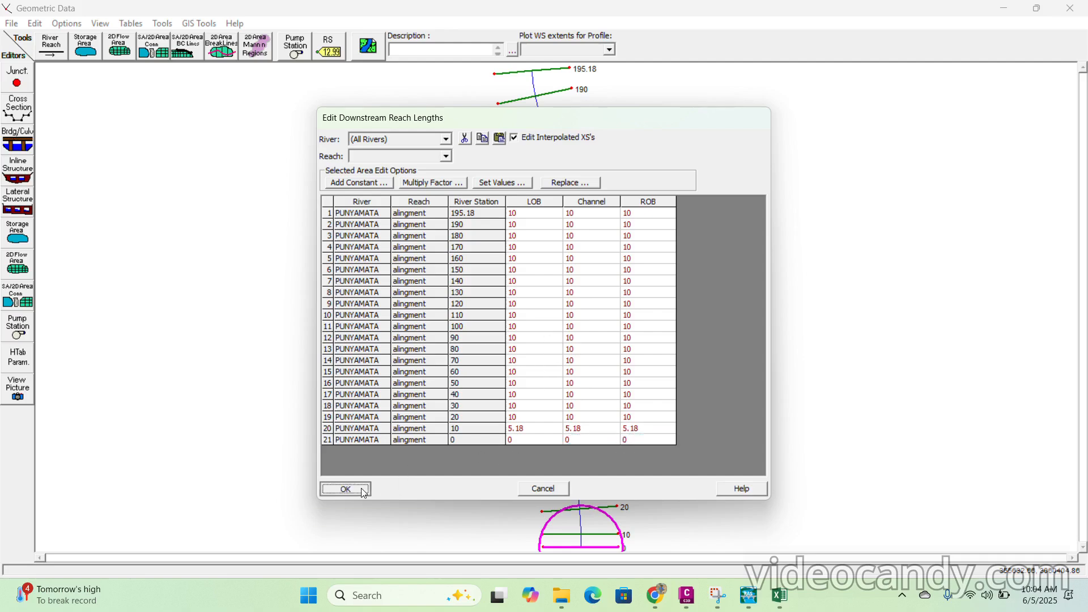
- Set Manning's n #1, n #2 and n #3 to 0.035 for every Punyamata cross section and accept the values
left_click(131, 24)
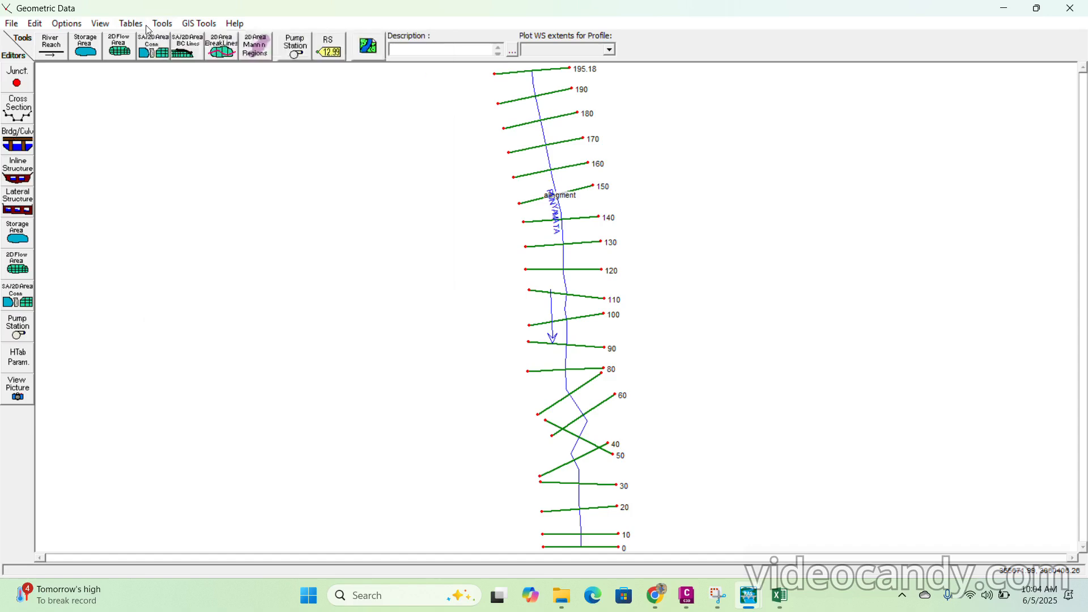
left_click(187, 39)
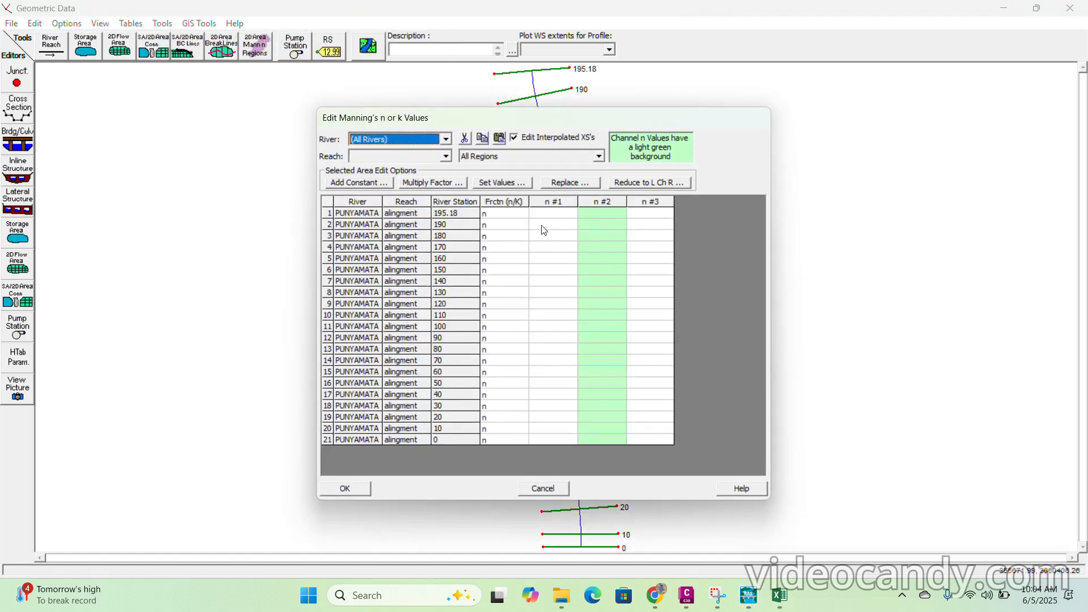
left_click_drag(553, 213, 675, 561)
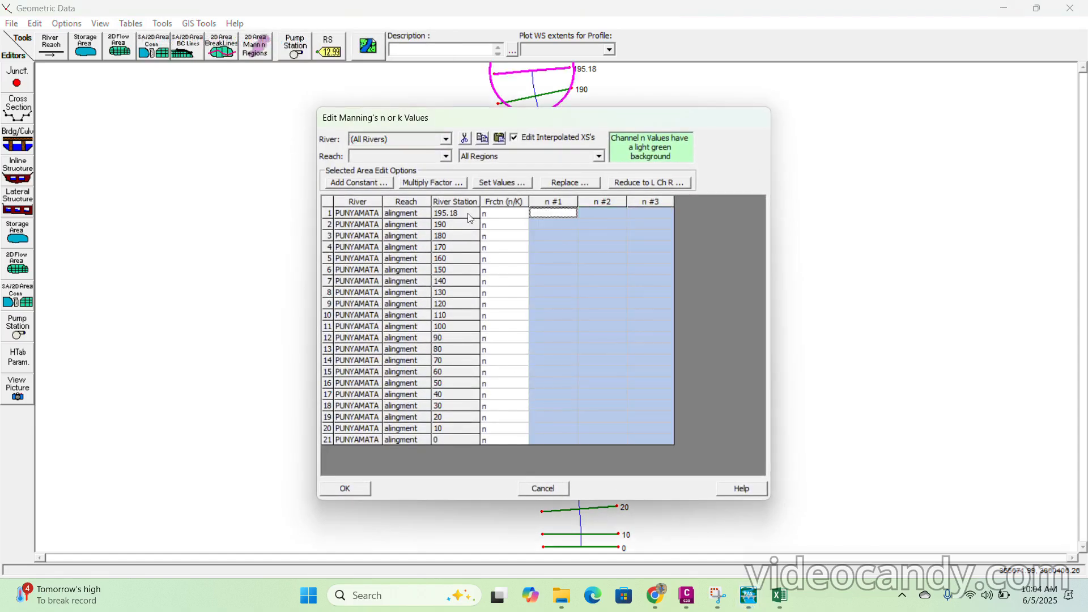
left_click(498, 182)
type("0.035")
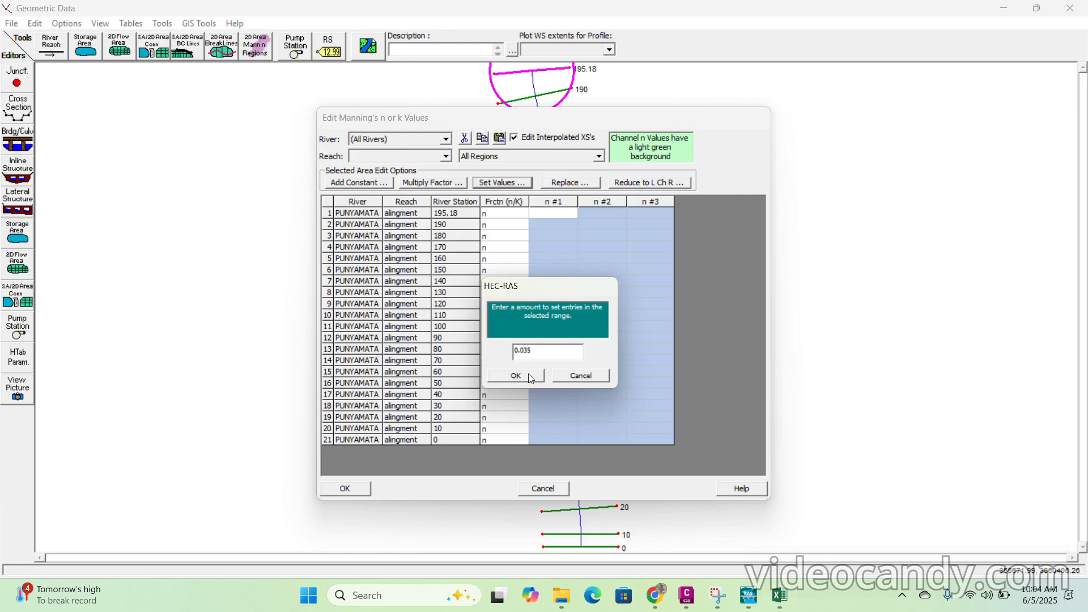
left_click(516, 375)
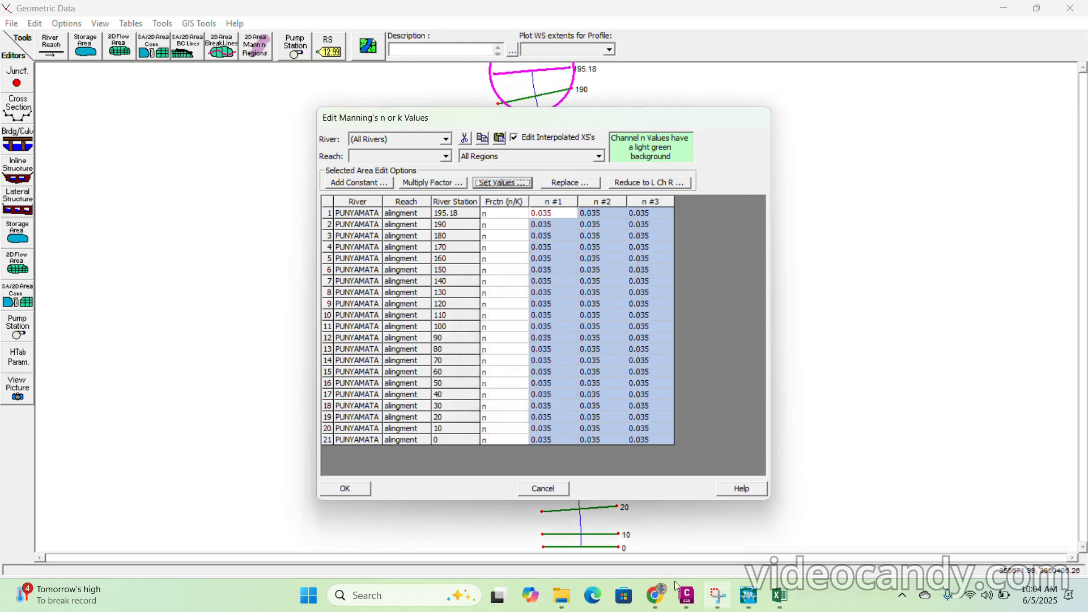
left_click(345, 490)
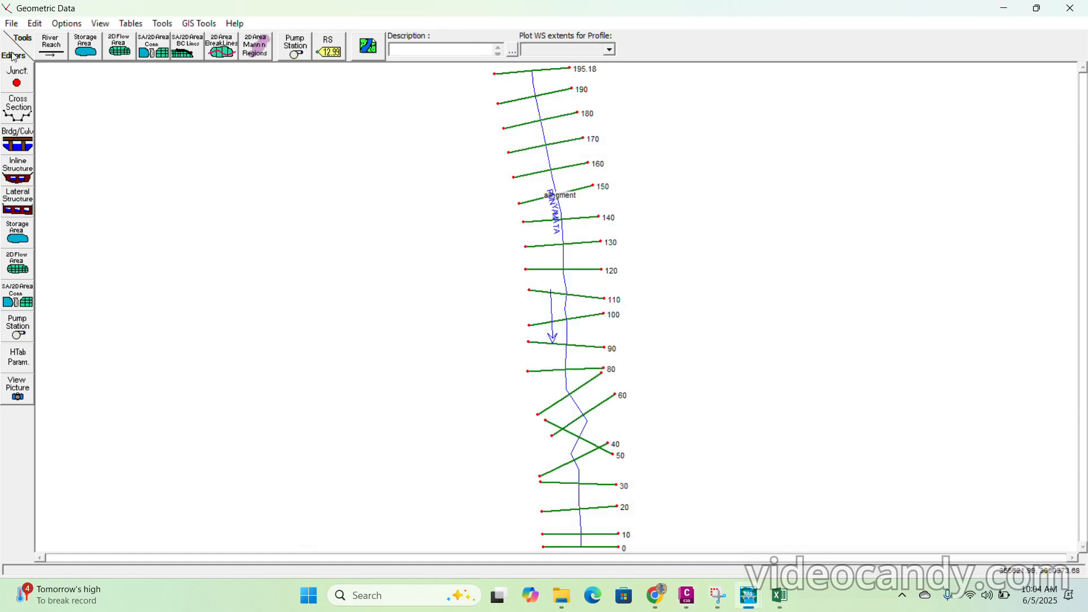
- Save the geometry data with the title GEOMETRY in the PUNYAMATA folder
left_click(11, 23)
left_click(55, 70)
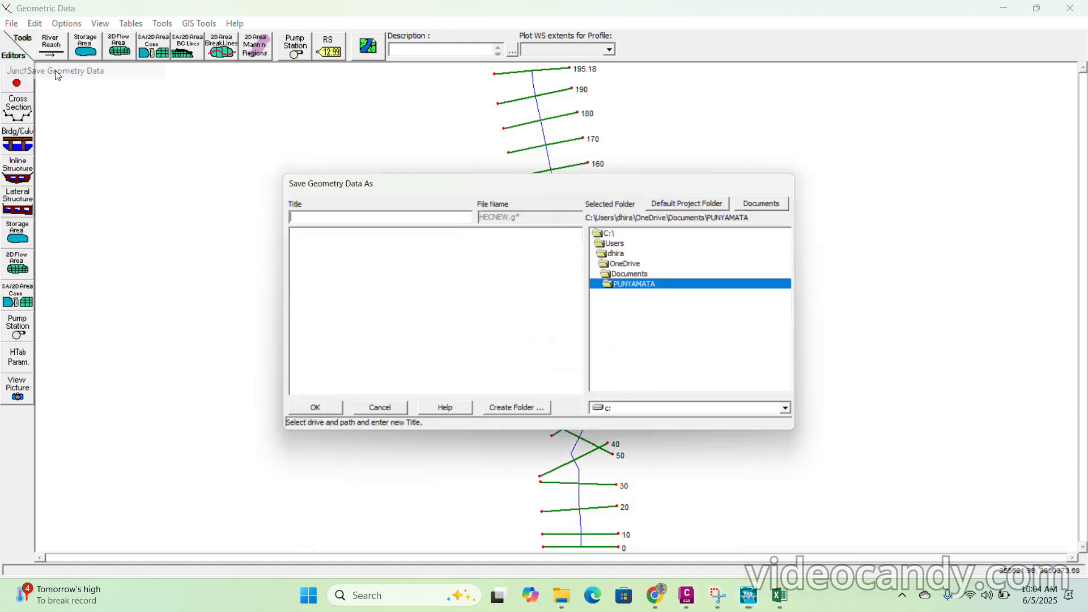
type("GEOMETRY")
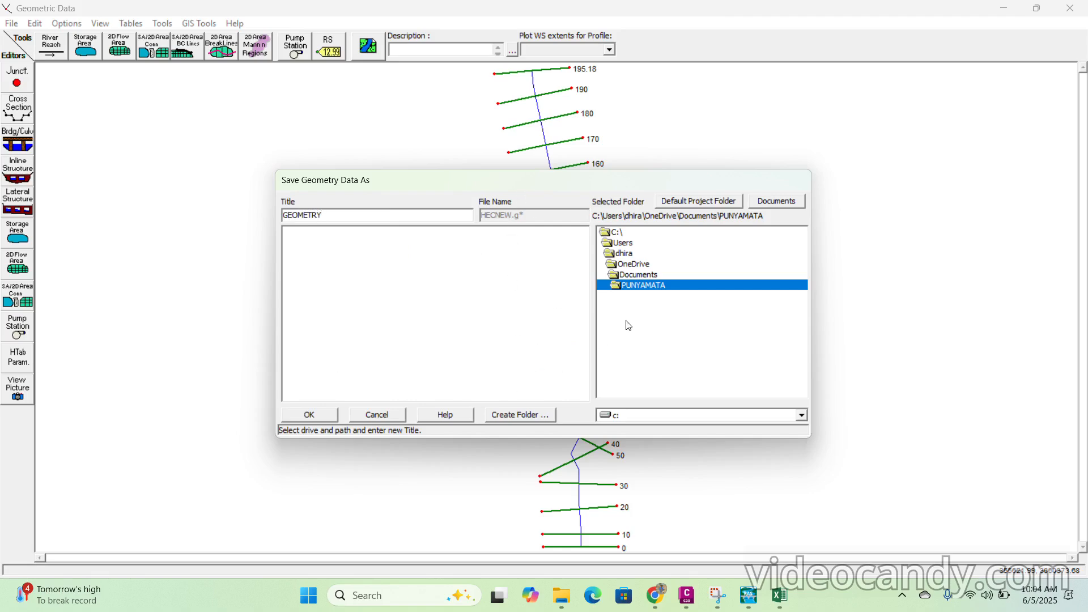
left_click(327, 412)
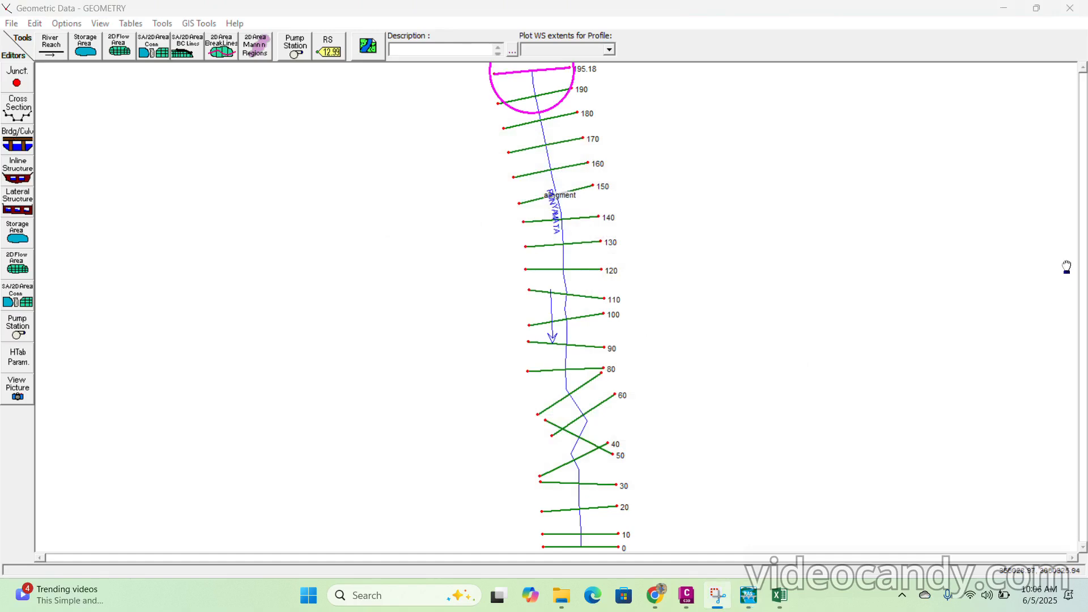
- Minimize the geometry editor and the spreadsheet to leave only the main HEC-RAS project window
left_click(1002, 13)
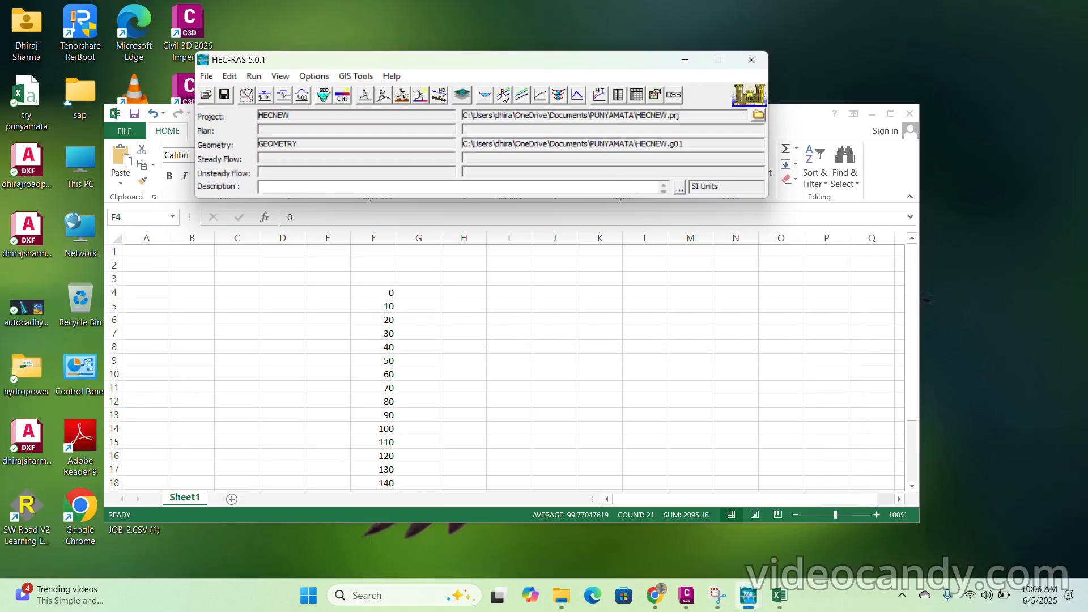
left_click(253, 76)
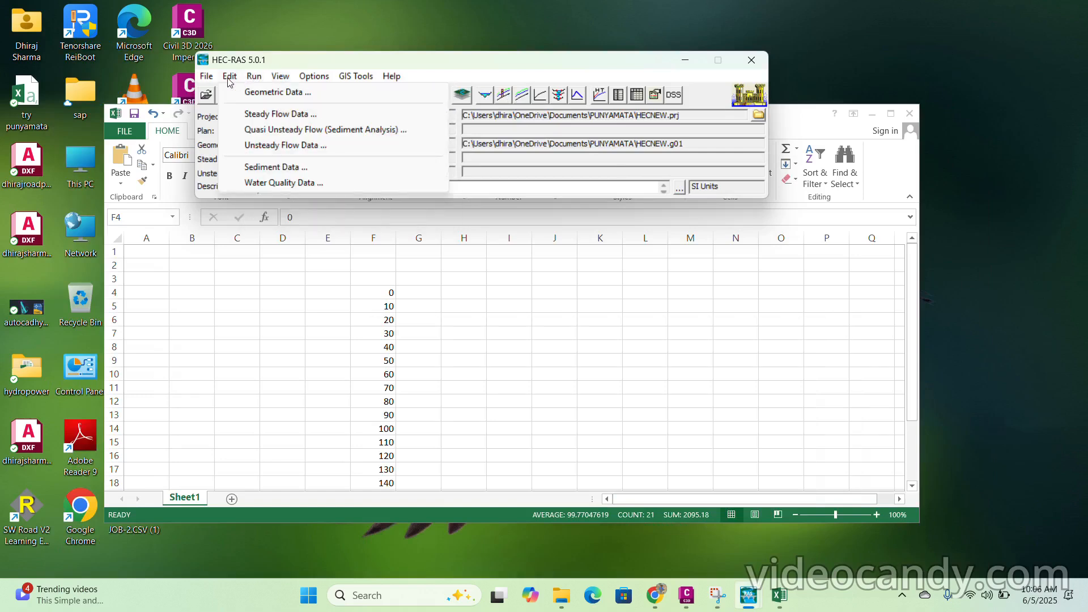
mouse_move(208, 80)
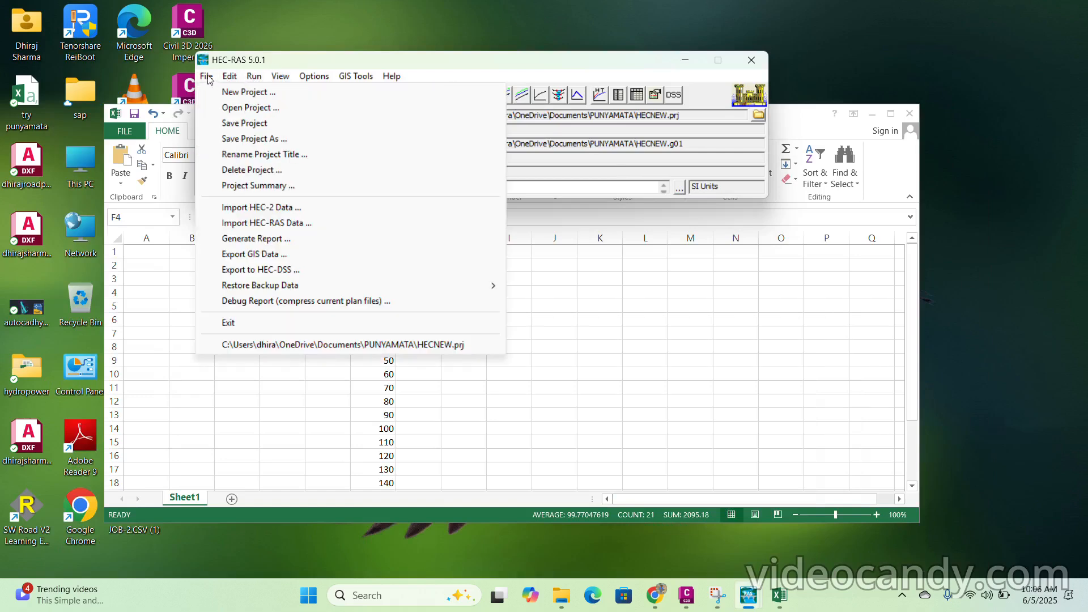
left_click(454, 25)
- Open the steady flow analysis and enter S1 as the plan's short ID
left_click(253, 76)
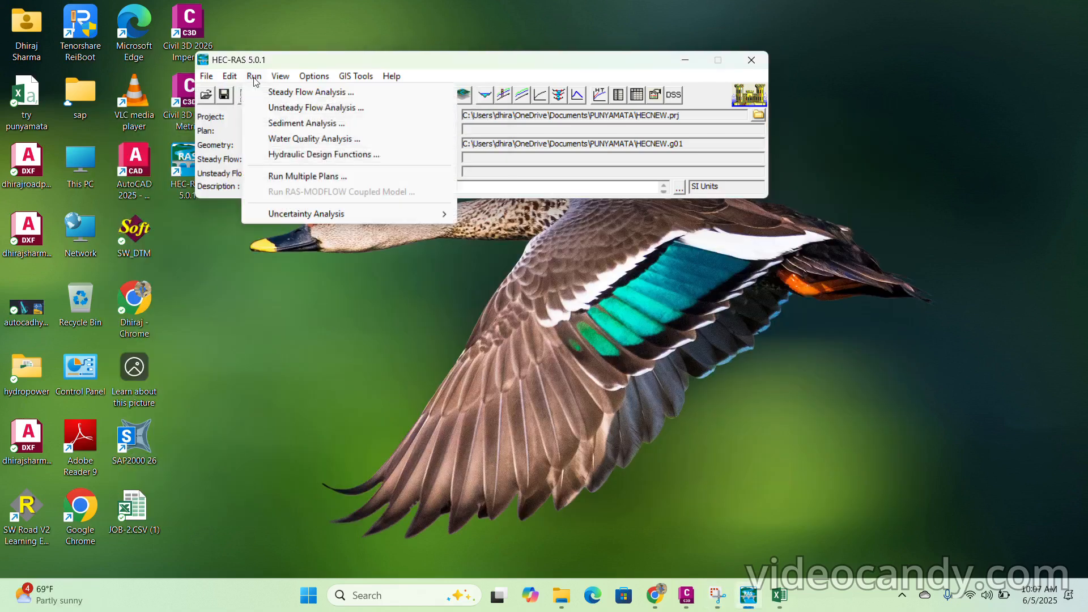
left_click(270, 93)
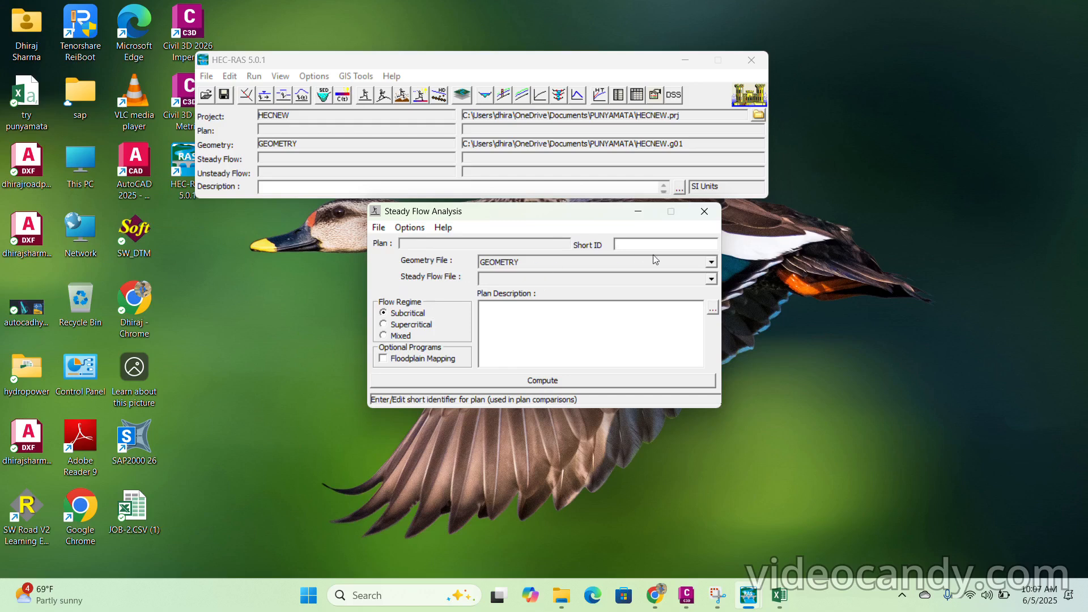
type("S1")
left_click(410, 227)
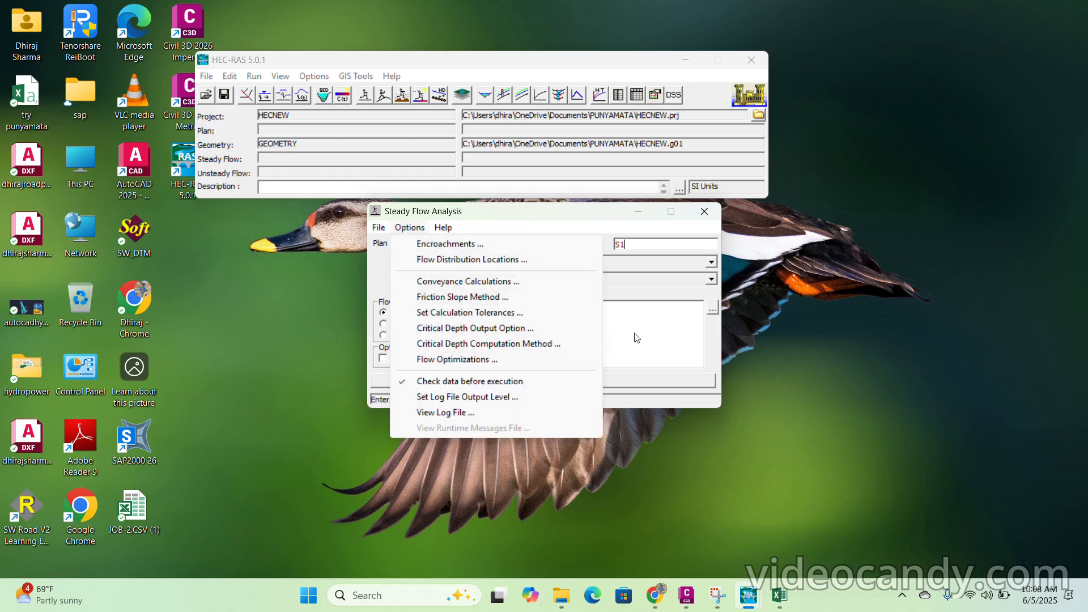
left_click(567, 334)
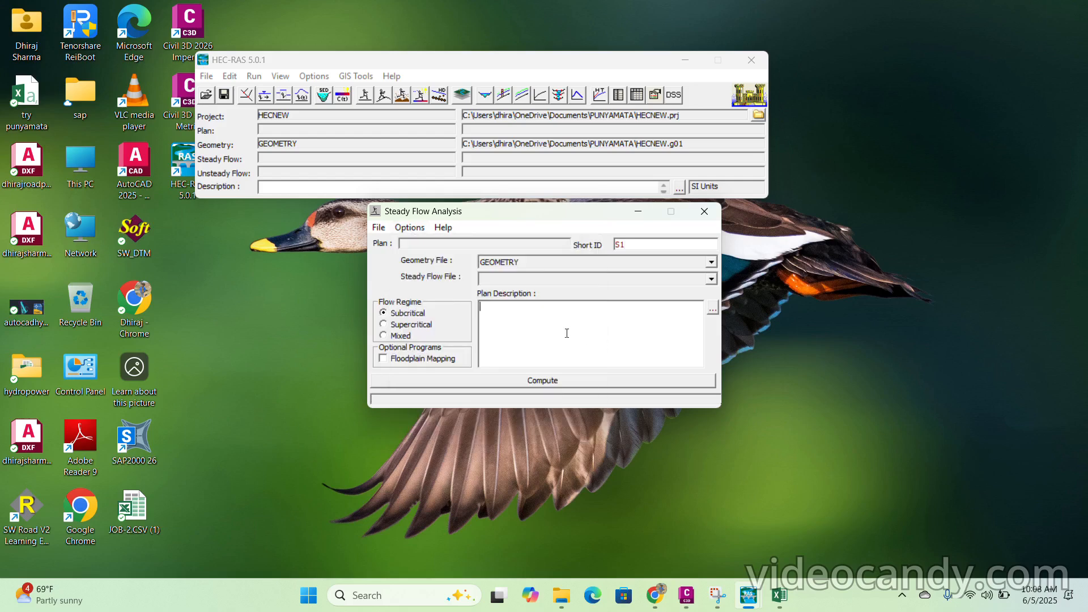
left_click(498, 276)
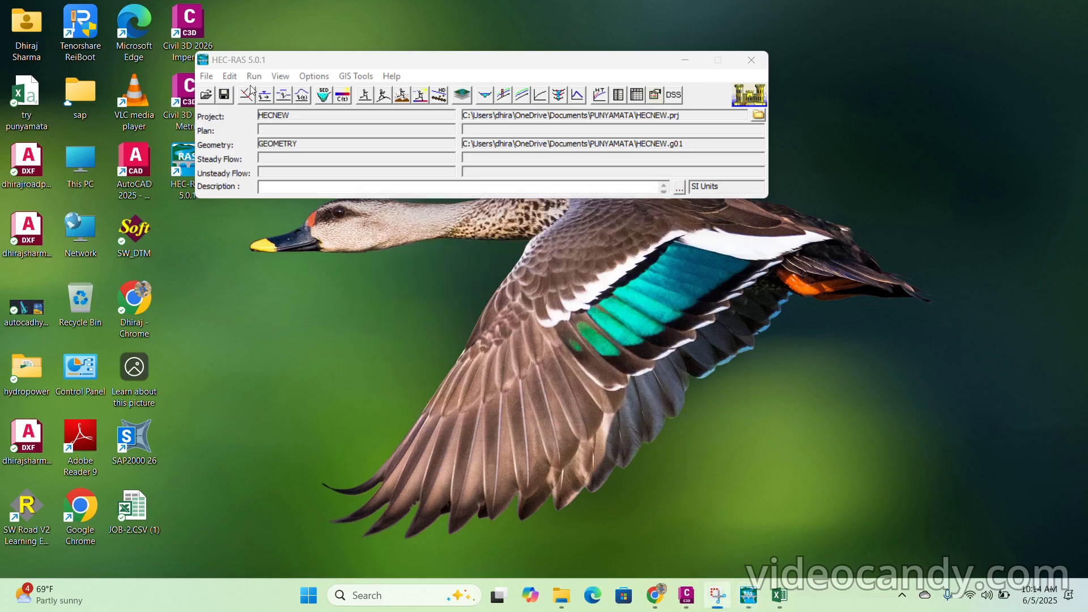
- Open the steady flow data for the Punyamata river and rename the third profile to Q 40
left_click(236, 81)
left_click(272, 114)
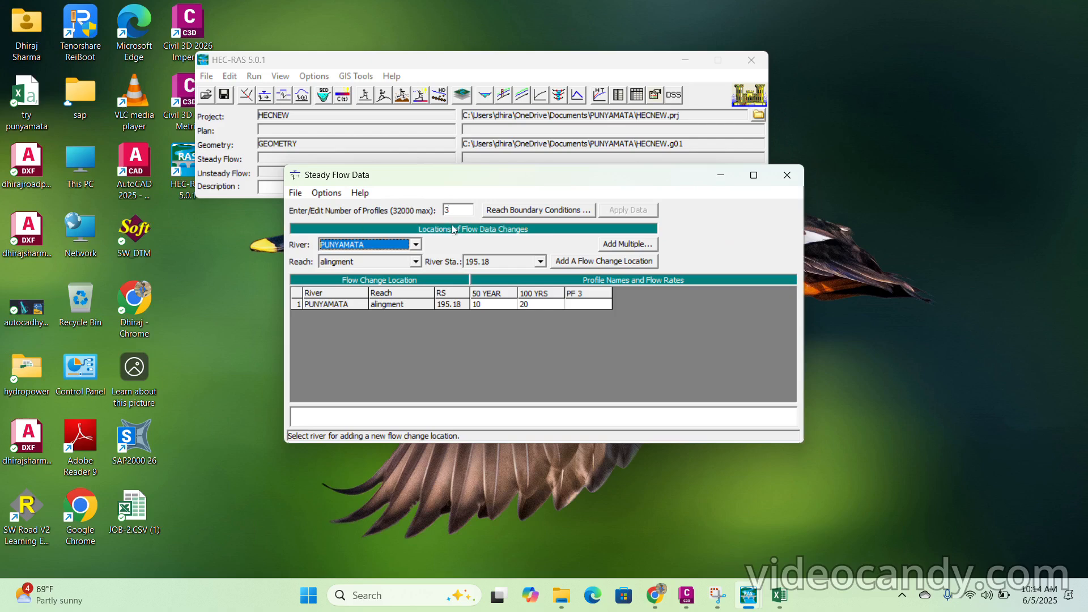
key("super+n")
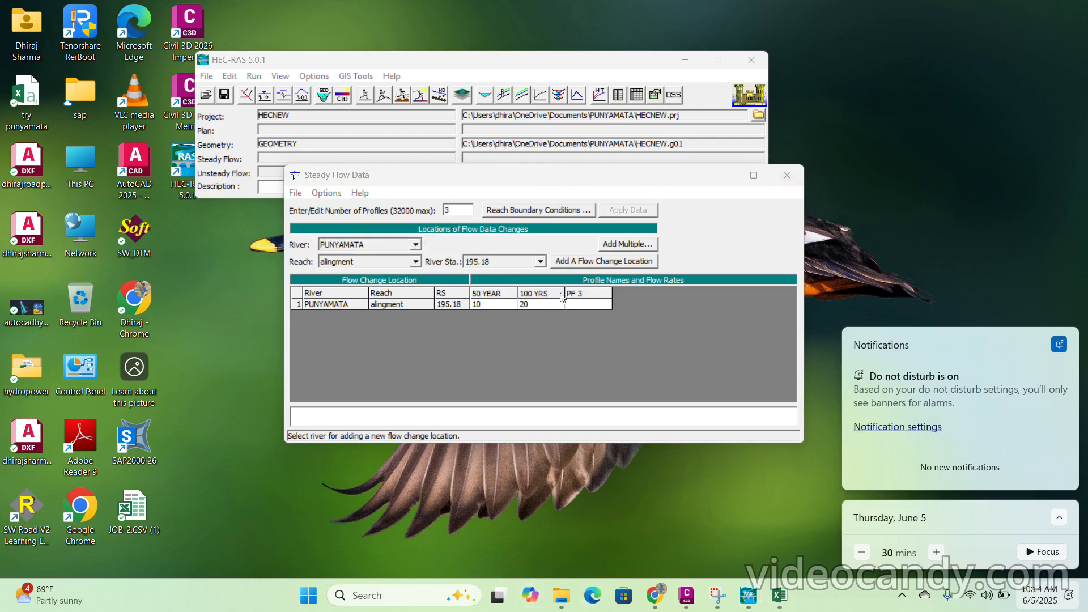
left_click(323, 194)
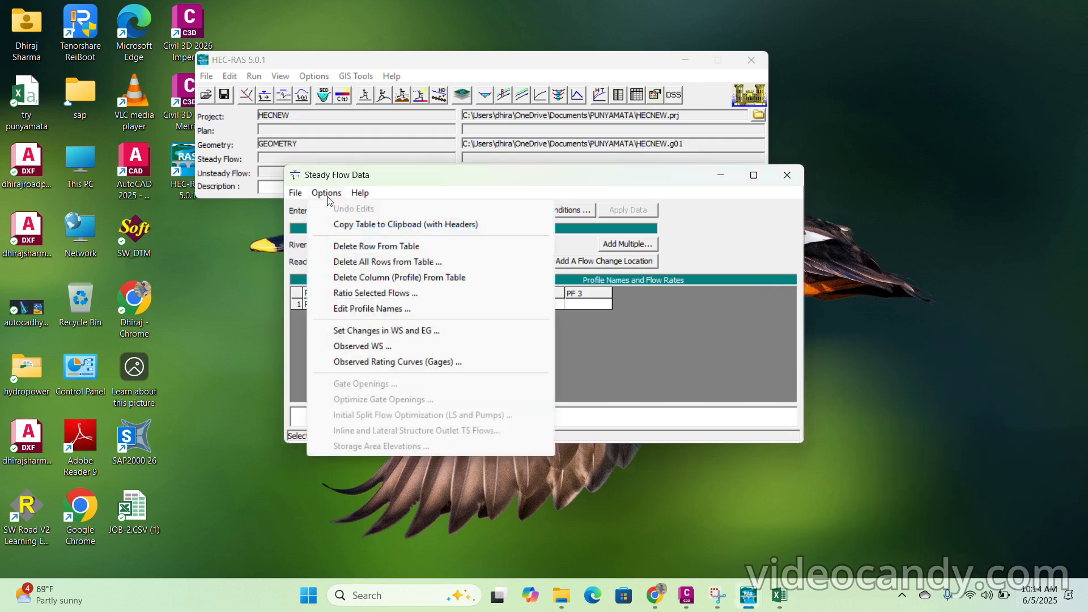
left_click(380, 311)
double_click(340, 149)
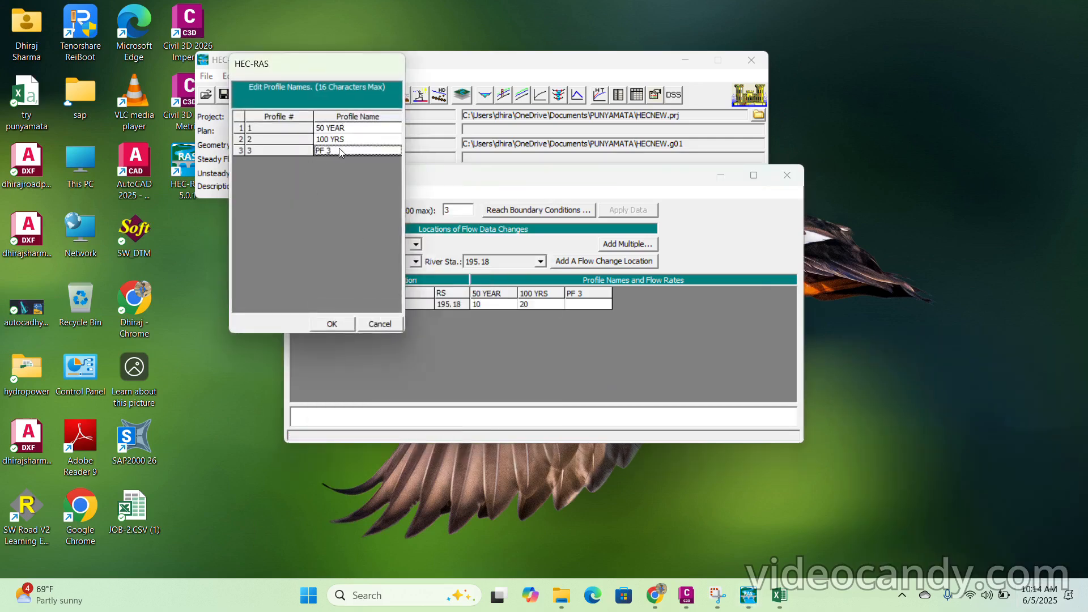
left_click(332, 323)
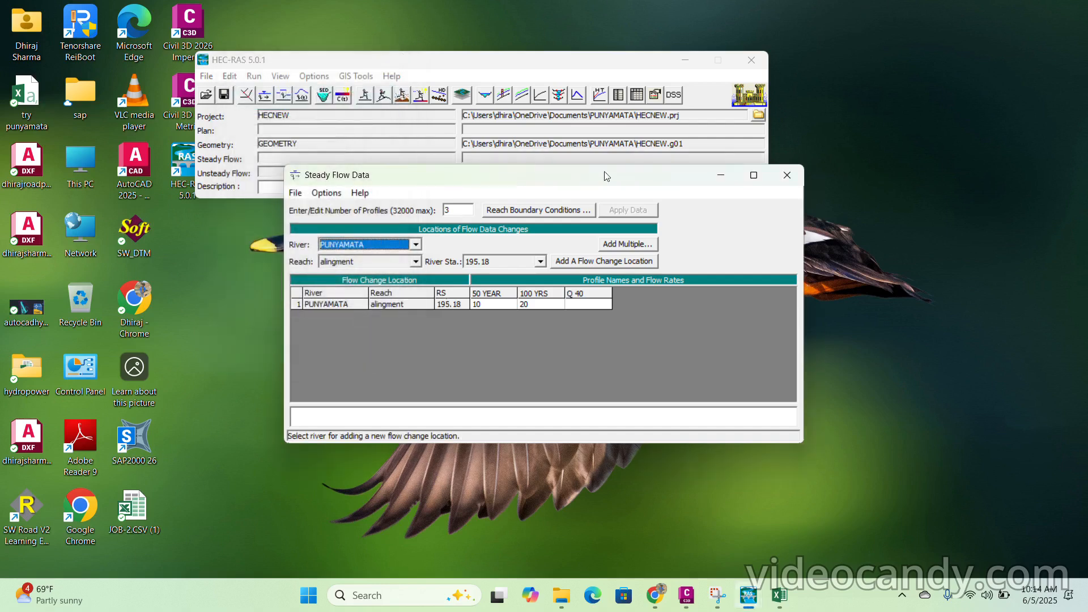
- Set the Q 40 flow rate to 2 m3/s at river station 195.18
left_click(578, 305)
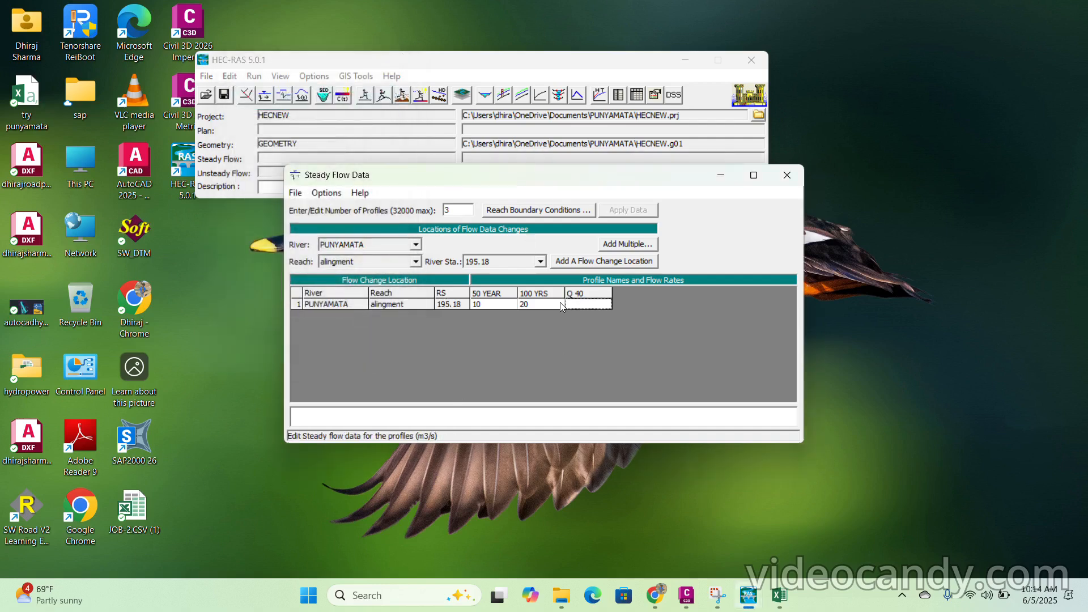
left_click(512, 305)
type("2")
left_click(613, 261)
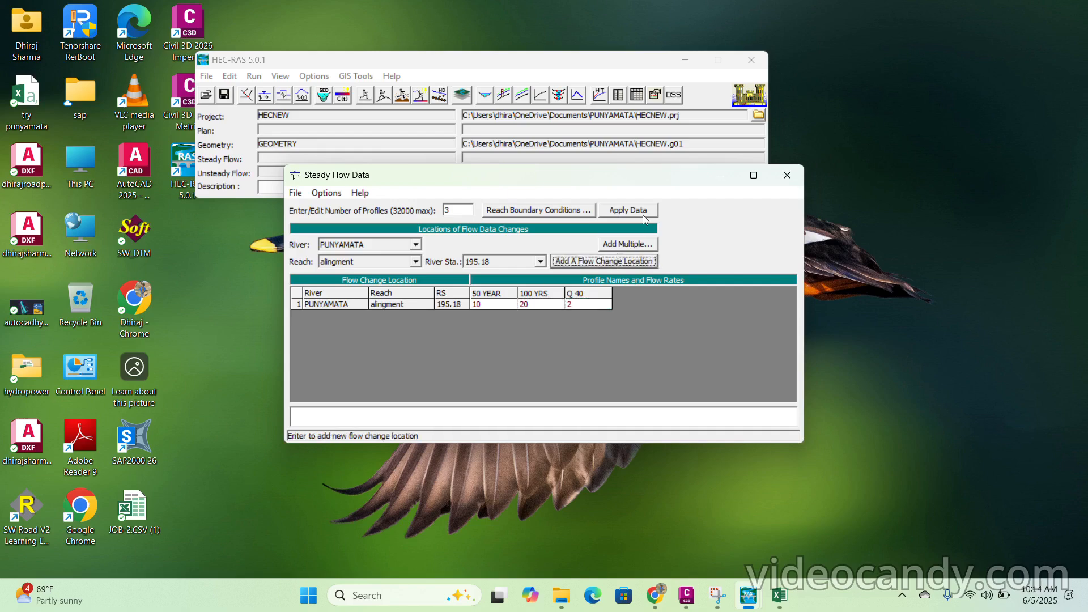
- Set the downstream reach boundary condition to Critical Depth for all profiles and apply the flow data
left_click(547, 205)
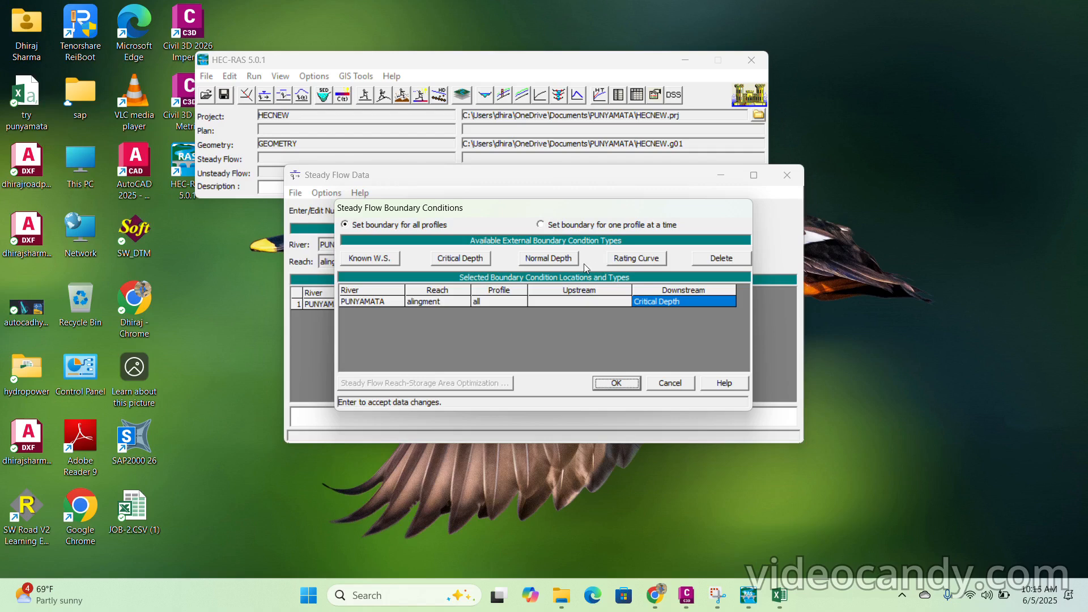
left_click(475, 260)
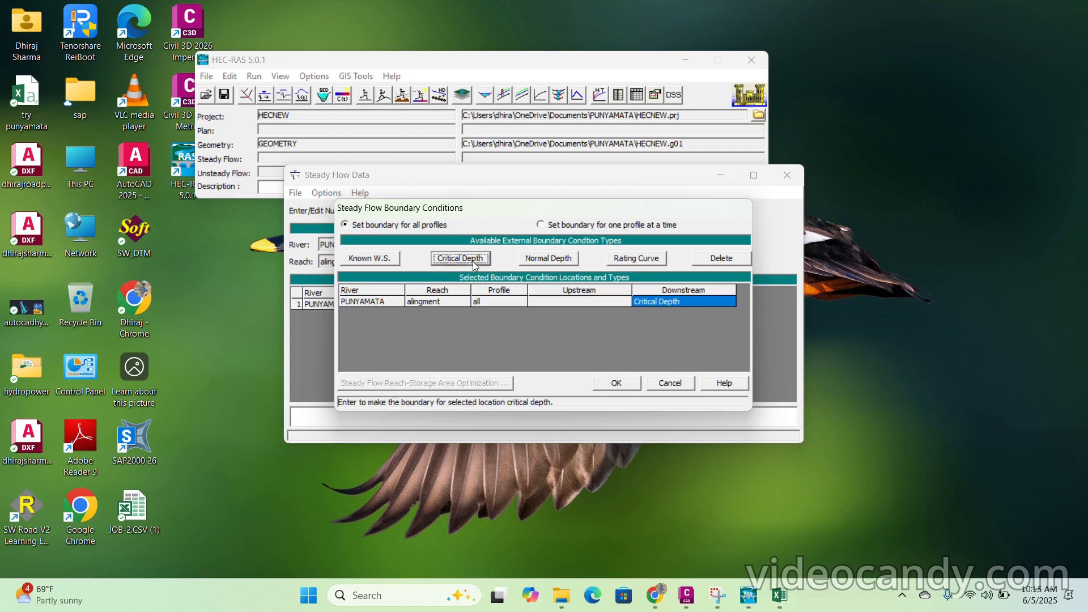
left_click(616, 384)
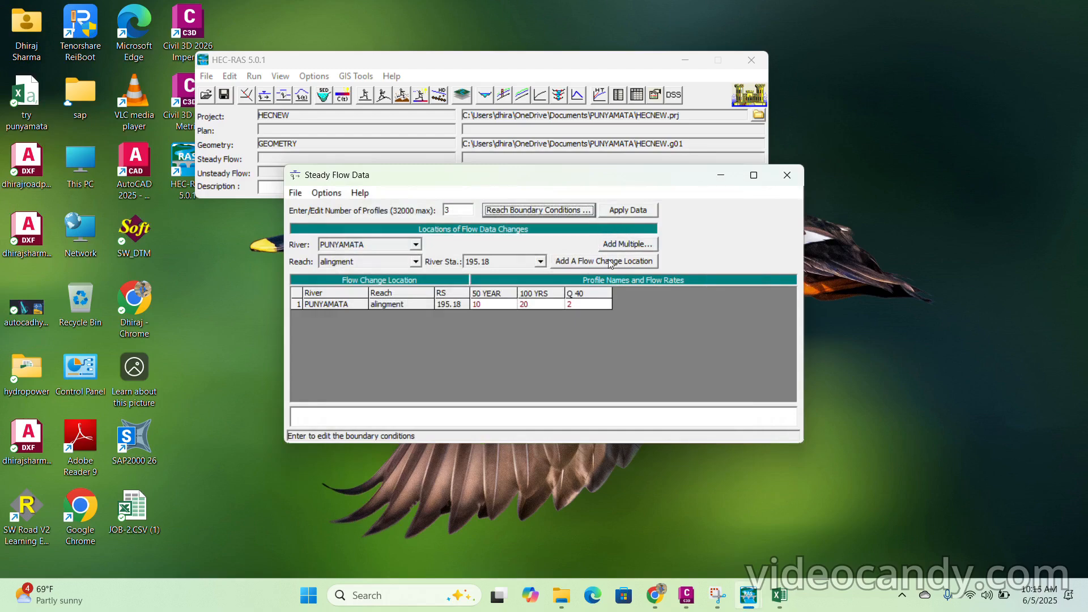
left_click(619, 210)
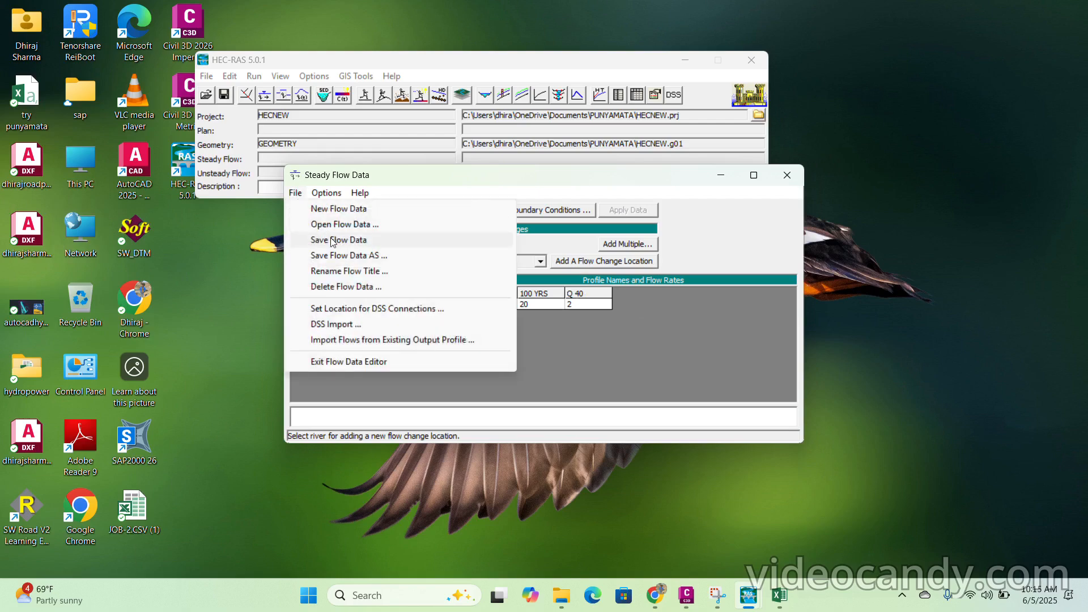
- Save the flow data with the title STEADY in the PUNYAMATA folder and minimize the flow editor
left_click(333, 240)
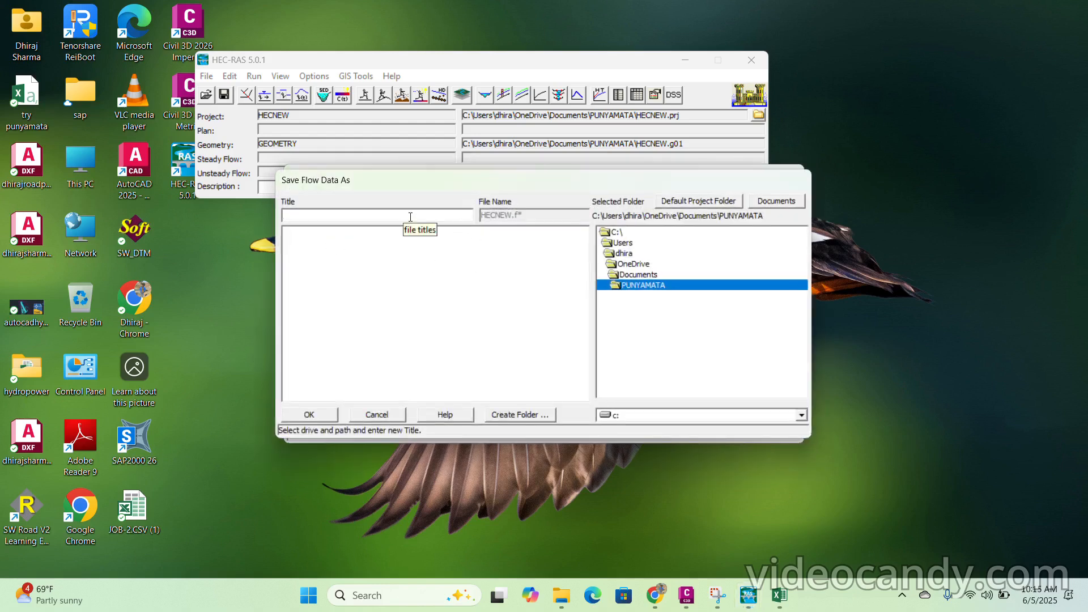
type("STEADY")
left_click(319, 417)
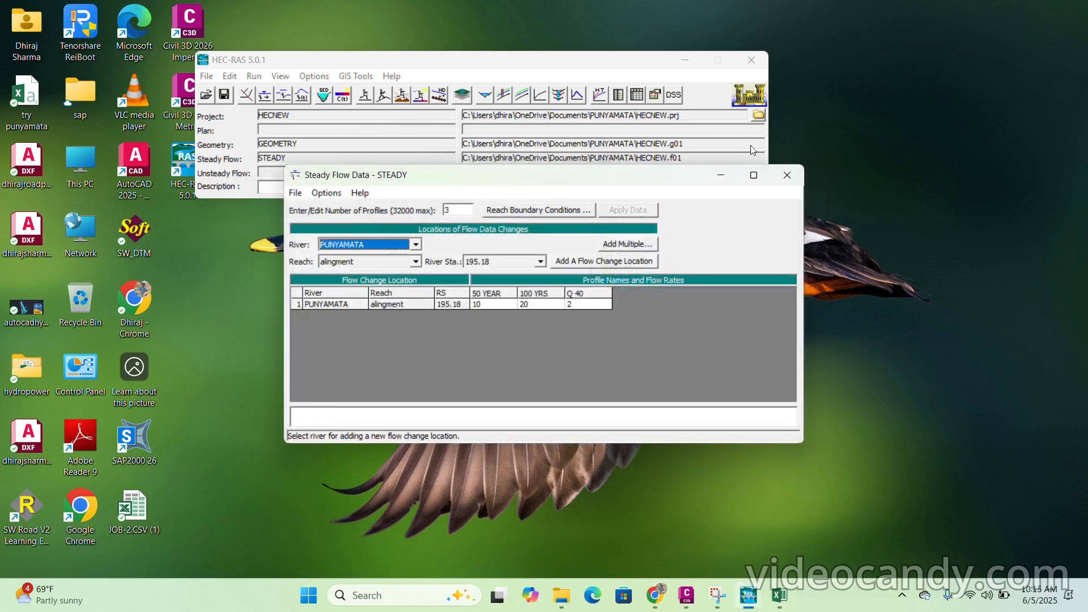
left_click(721, 173)
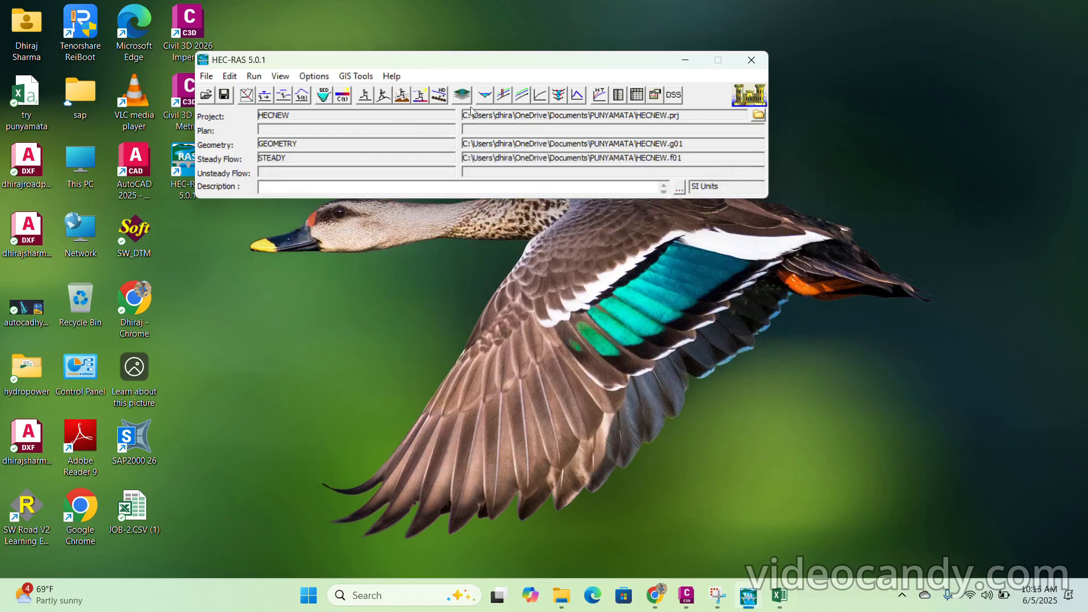
- Compute the steady flow analysis for GEOMETRY and STEADY with short ID C1, then dismiss the computation and analysis windows
left_click(254, 76)
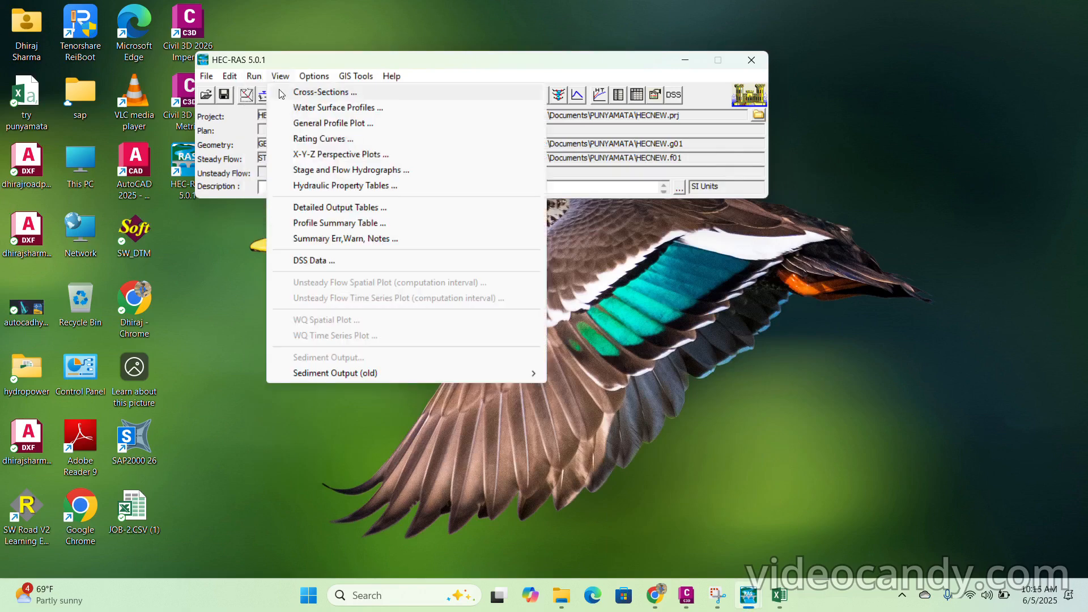
left_click(301, 92)
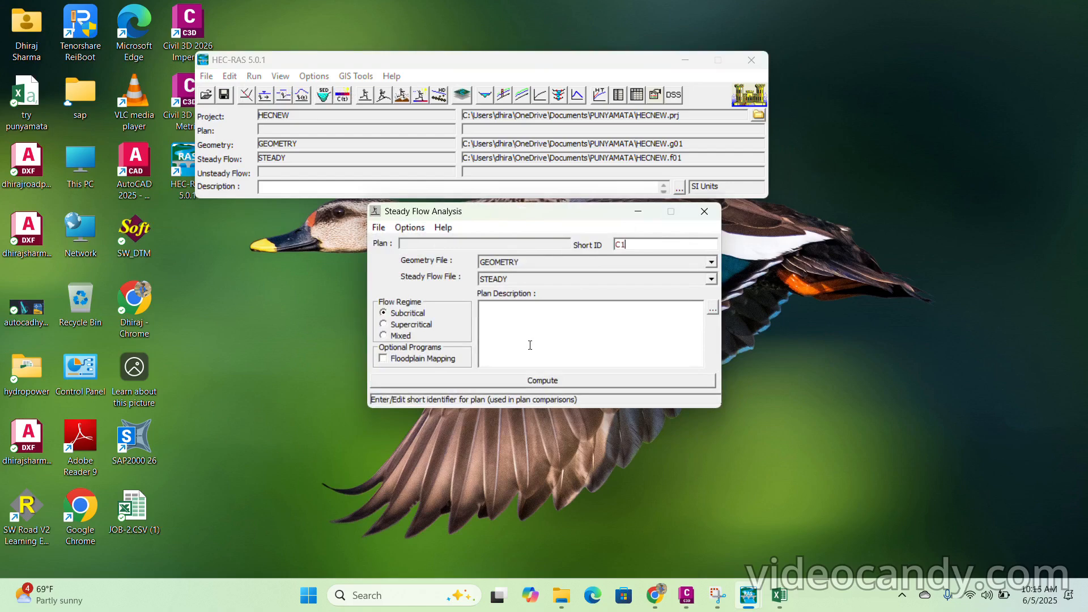
left_click(499, 382)
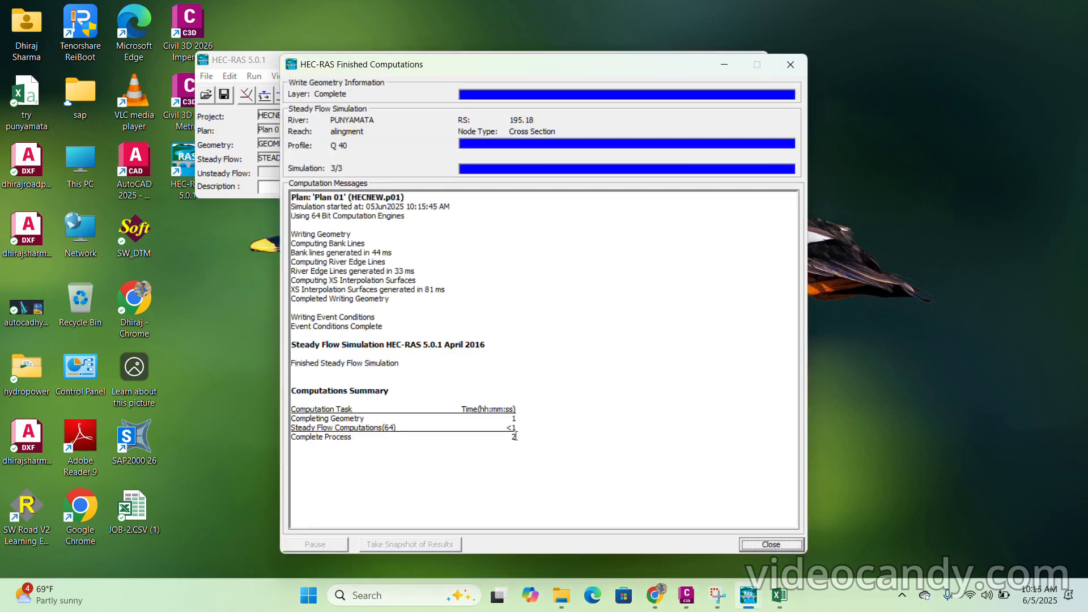
left_click(733, 72)
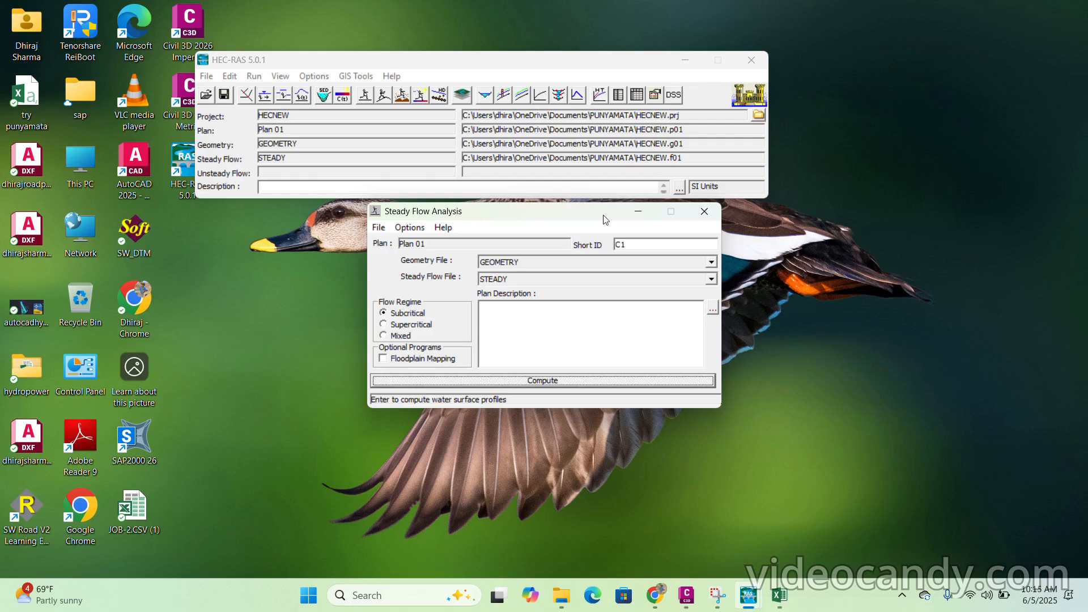
left_click(638, 212)
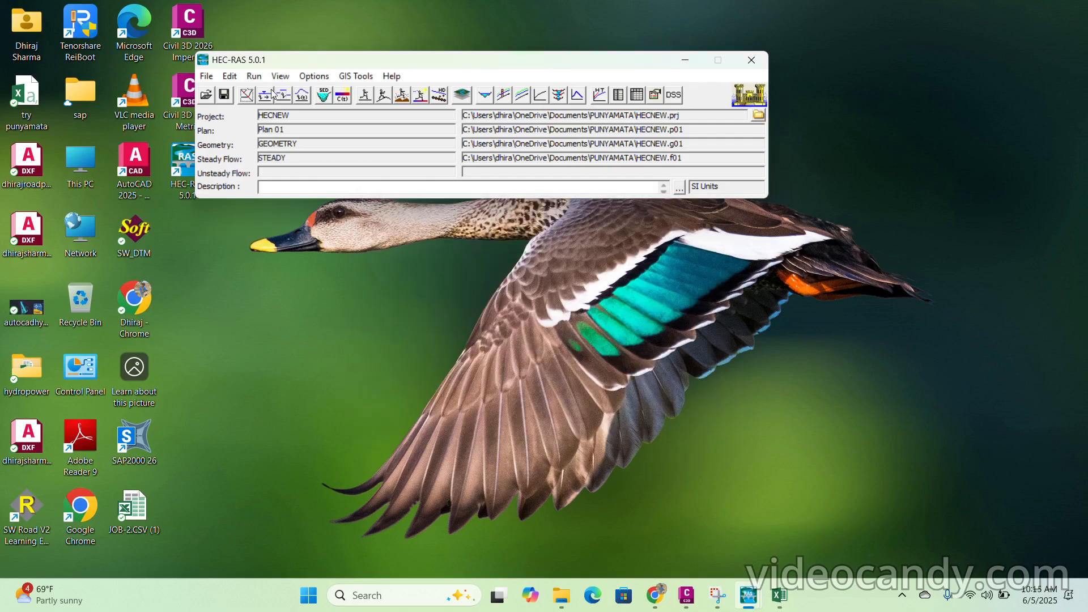
- Open the cross section data from the geometry editor, highlight the 50 YEAR water surface and energy lines at station 195.18, and enlarge the plot
left_click(246, 94)
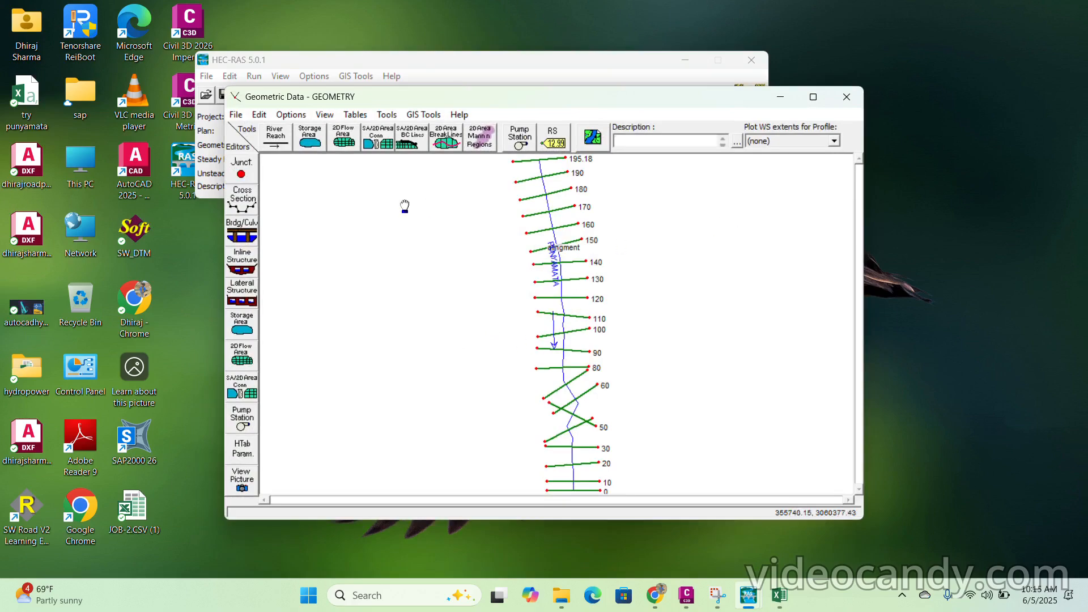
left_click(242, 200)
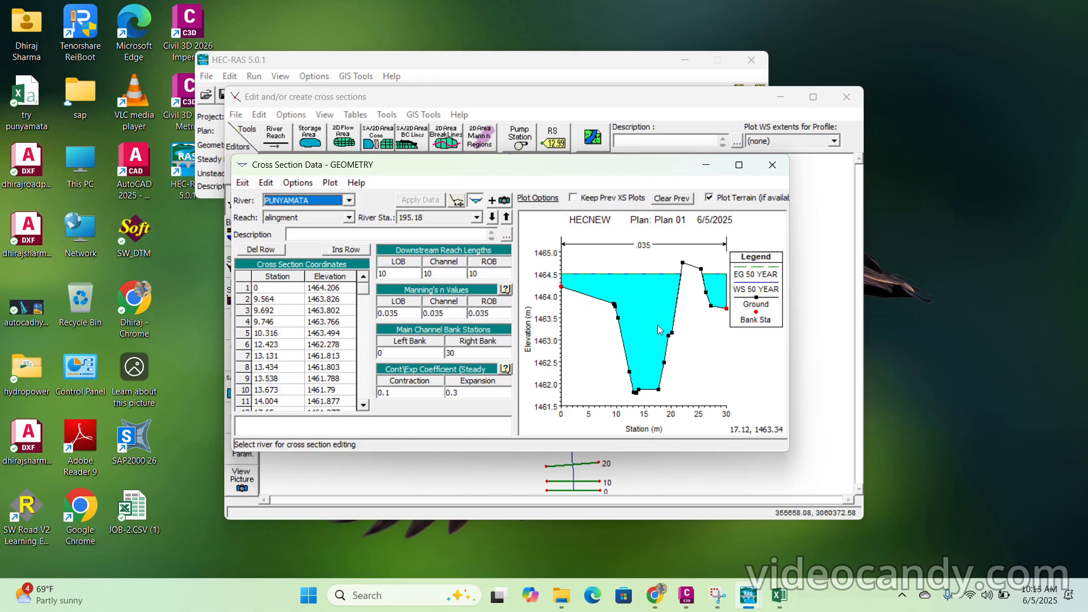
left_click(756, 290)
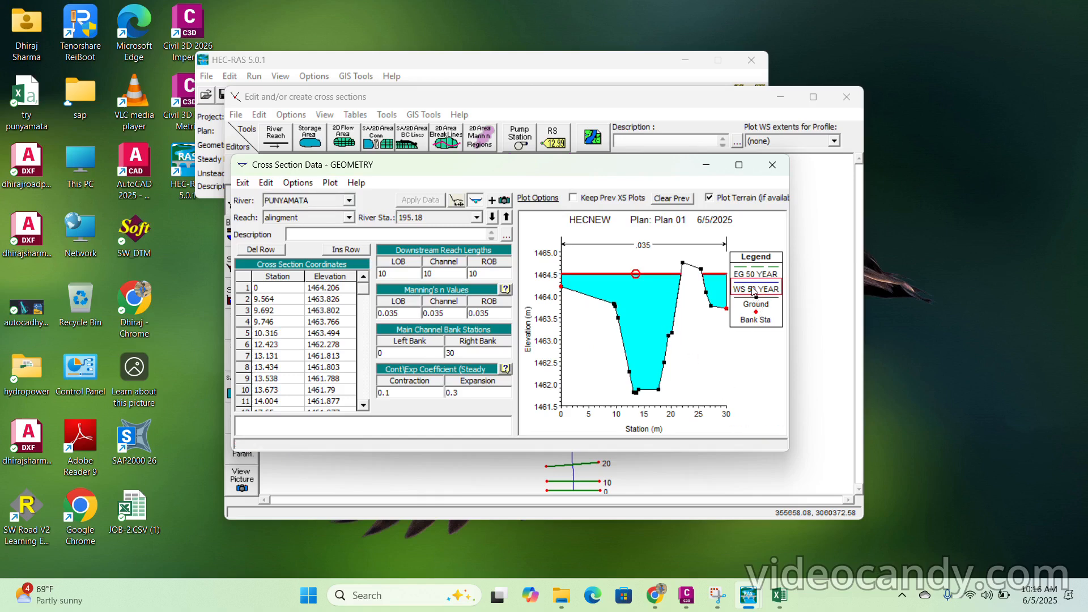
left_click(755, 280)
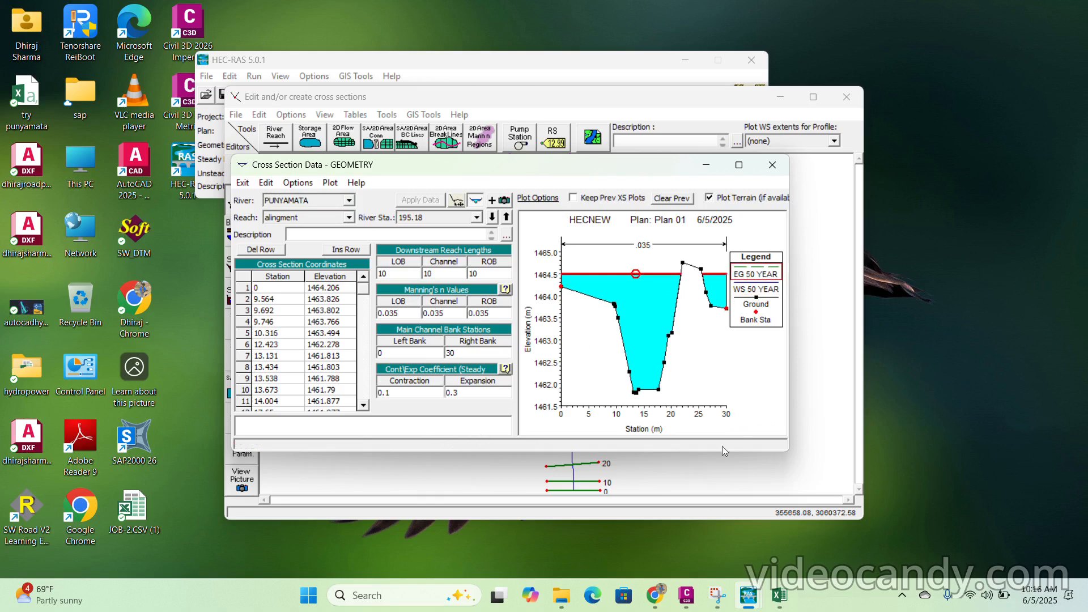
left_click(738, 165)
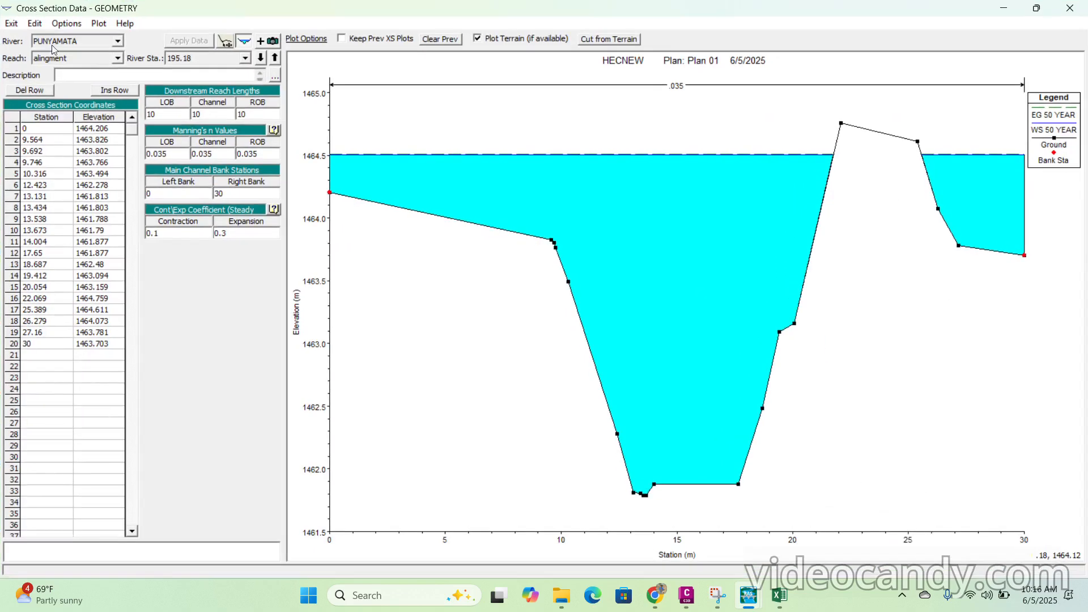
- Examine the 50 YEAR water level in the cross sections, starting at river station 0 and stepping upstream
left_click(198, 58)
scroll(178, 122, "down", 5)
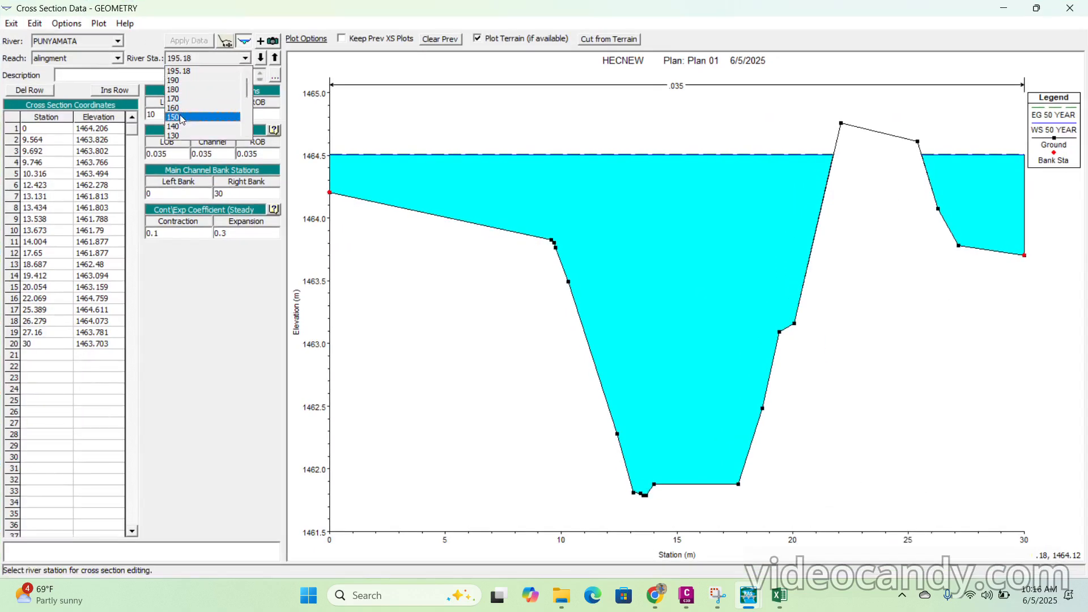
left_click(176, 136)
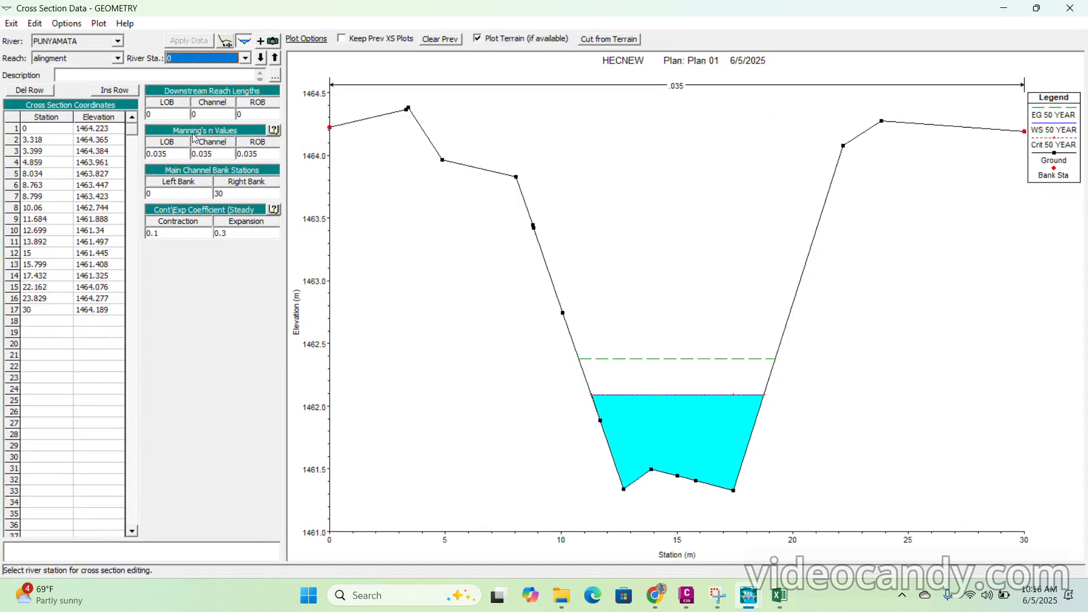
left_click(276, 58)
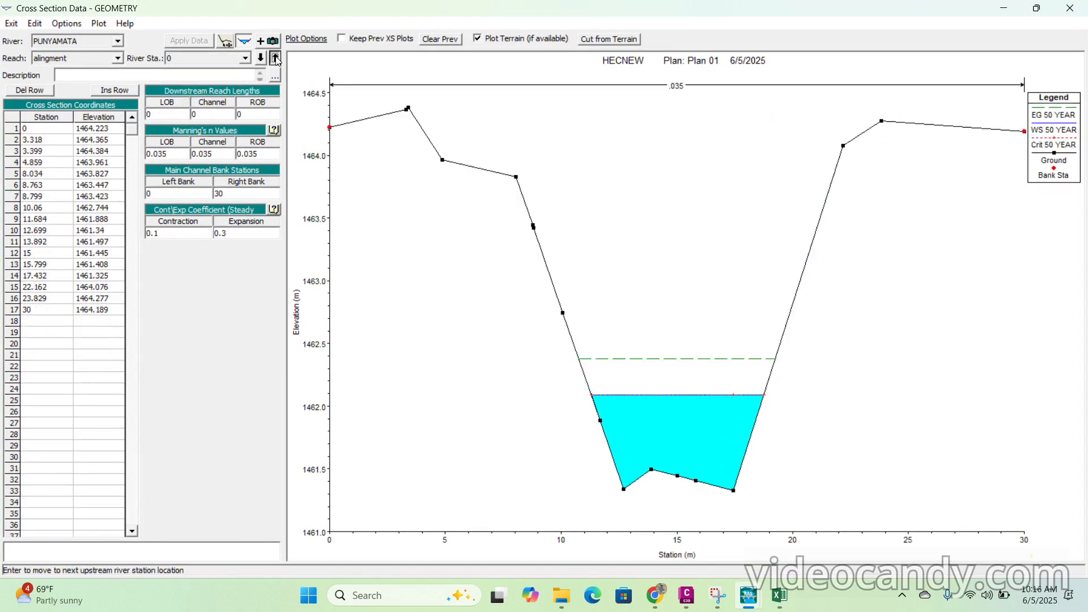
left_click(276, 58)
left_click(277, 59)
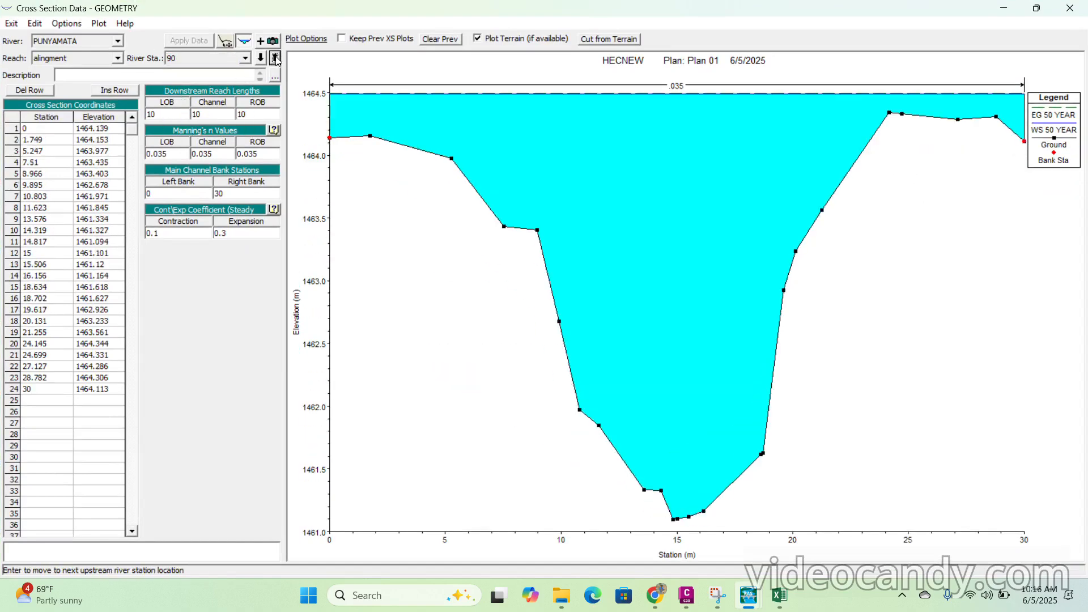
left_click(276, 58)
left_click(276, 59)
left_click(276, 58)
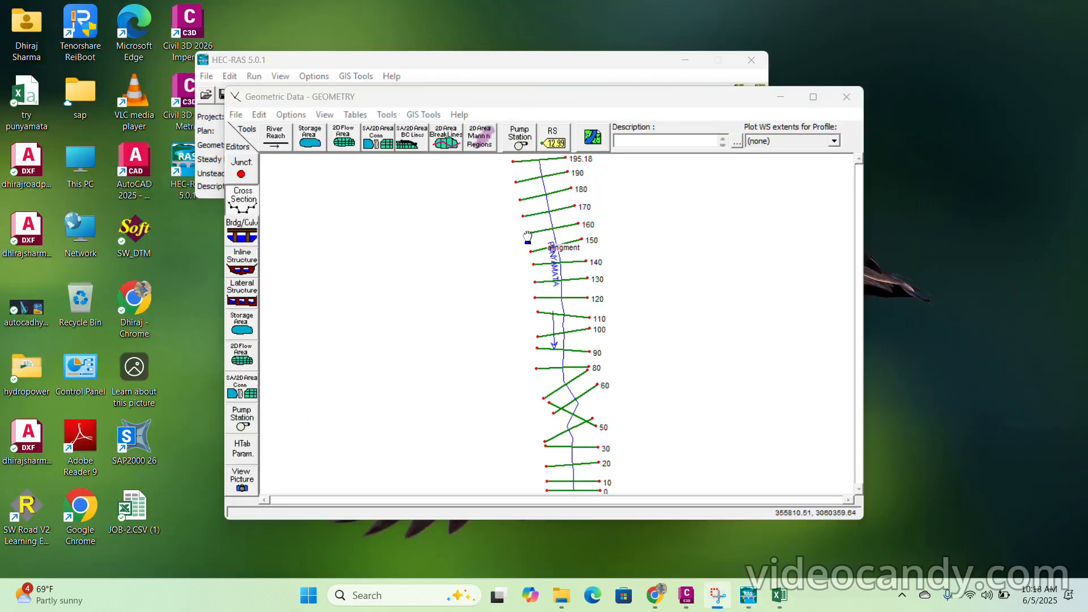
- Plot the water surface extents on the geometry schematic for the 50 YEAR, 100 YRS and Q 40 profiles in turn
left_click(775, 142)
left_click(773, 161)
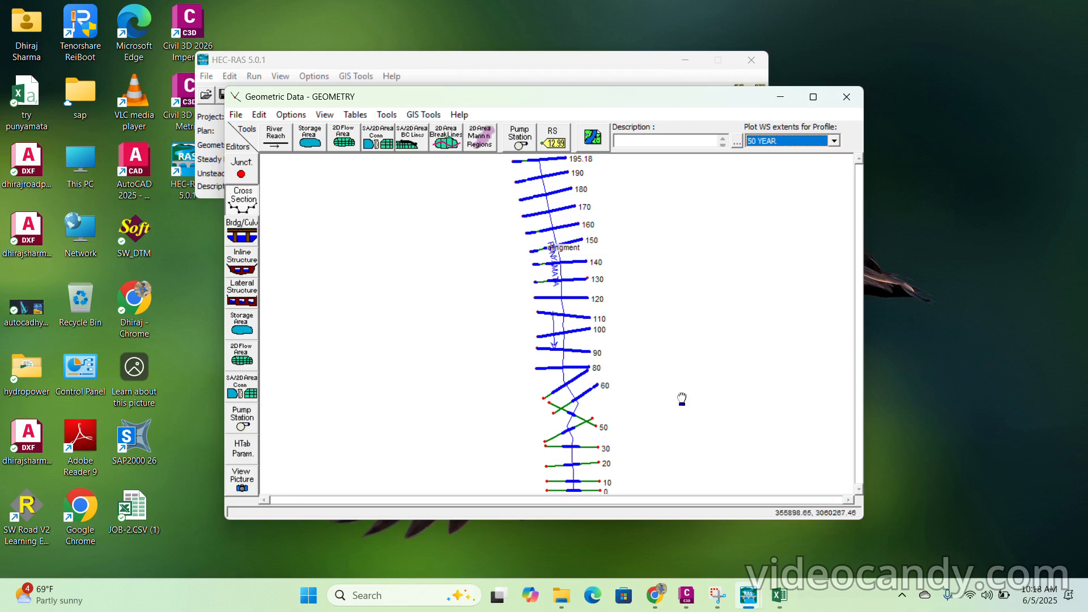
left_click(795, 141)
left_click(775, 171)
left_click(776, 143)
left_click(766, 180)
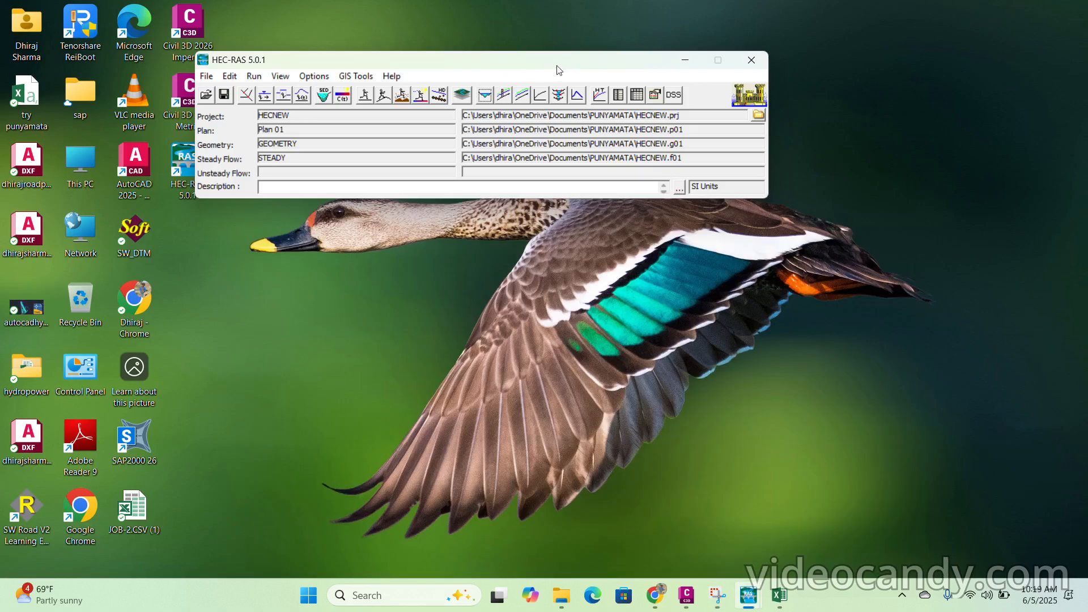
- View the station 0 cross section plot and animate it through the 50 YEAR, 100 YRS and Q 40 profiles
left_click(492, 94)
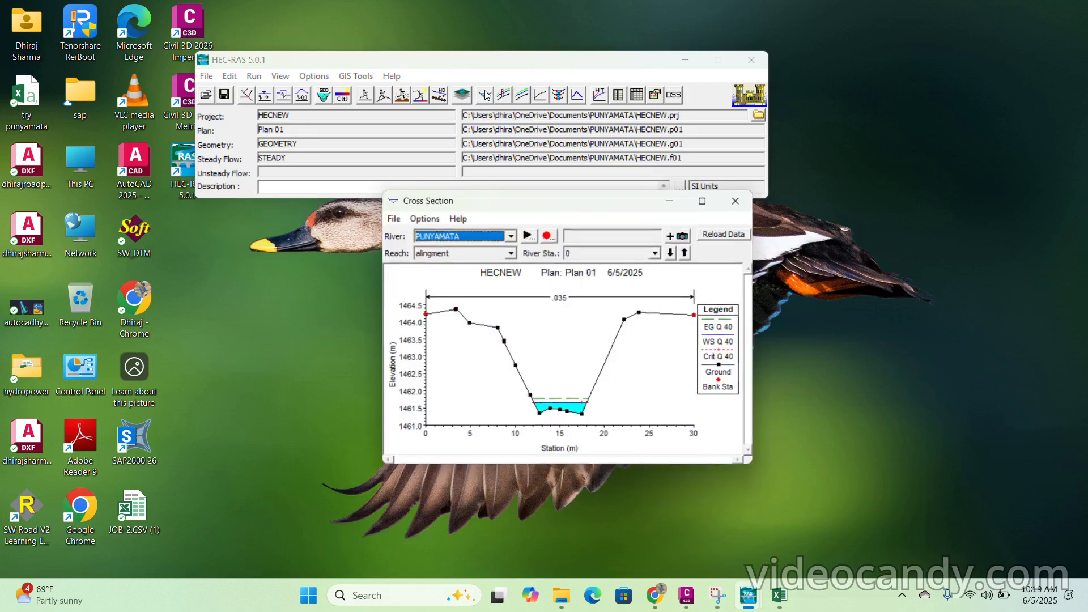
left_click(535, 237)
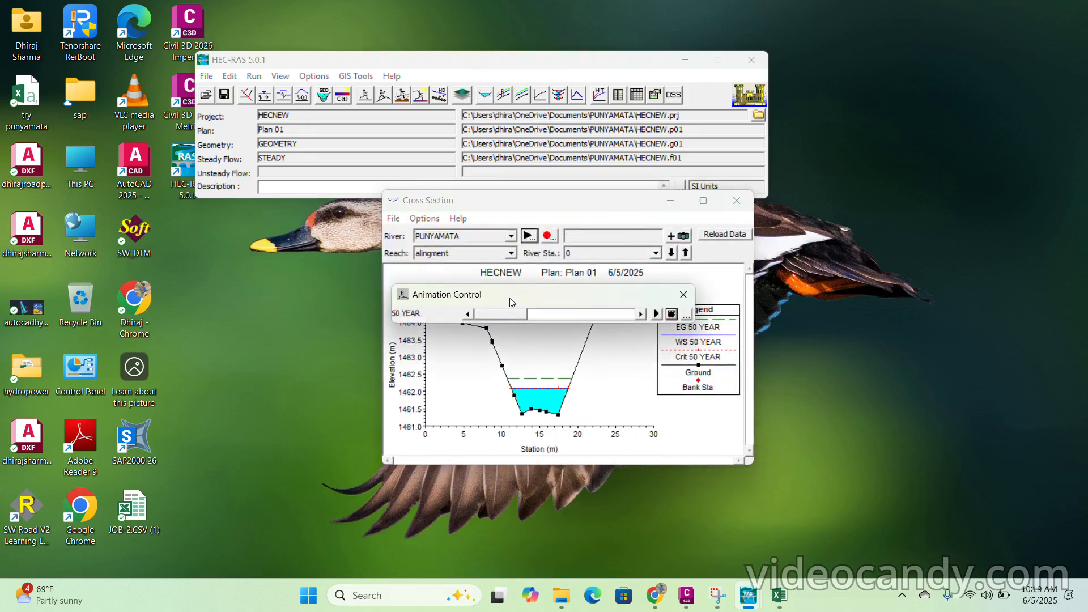
left_click_drag(512, 303, 554, 478)
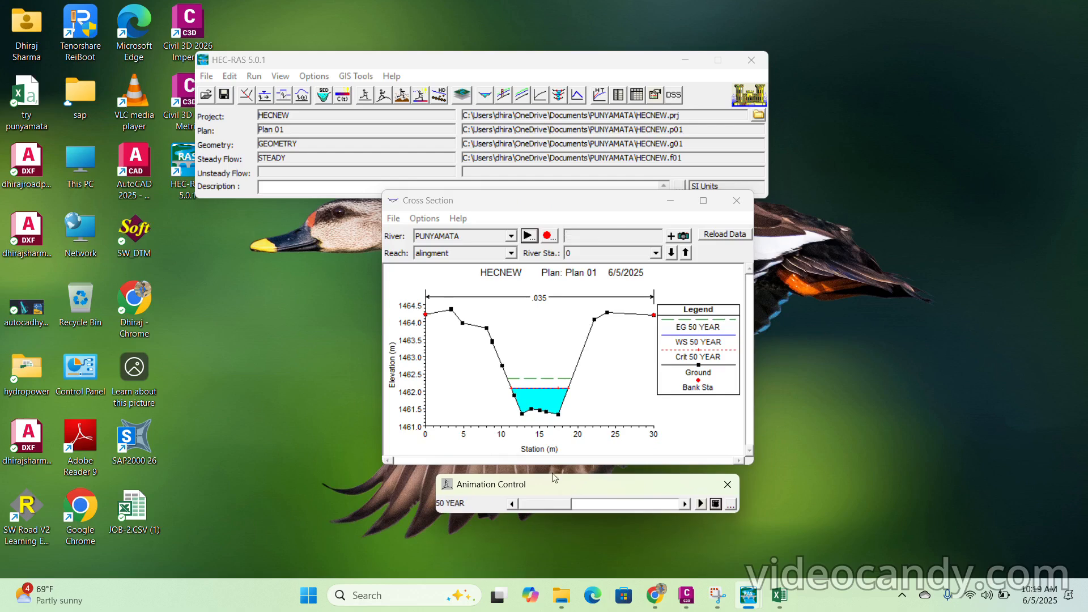
left_click(584, 505)
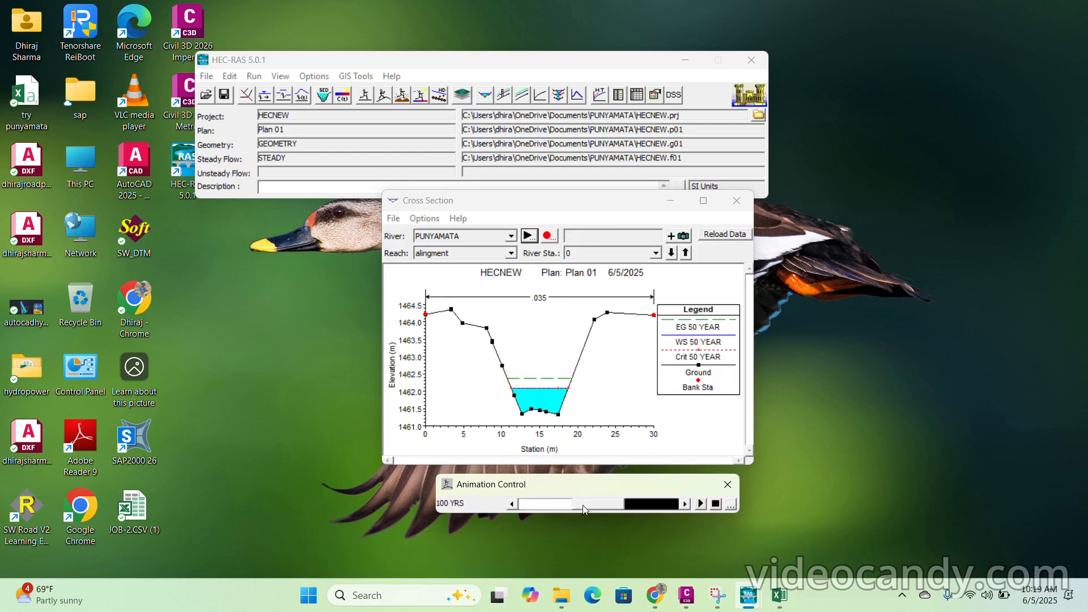
left_click(655, 506)
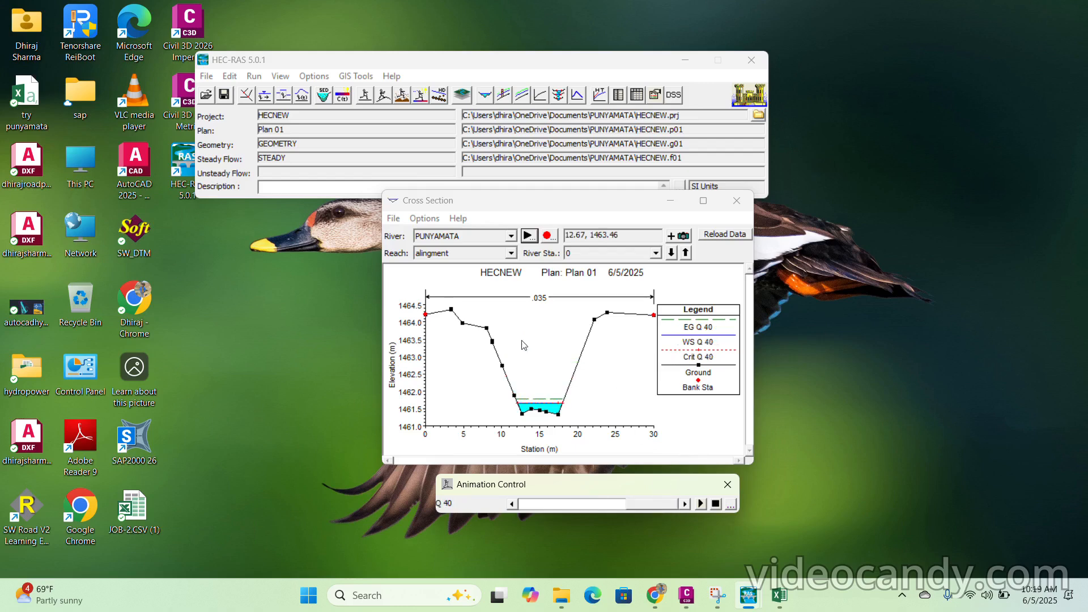
left_click(703, 201)
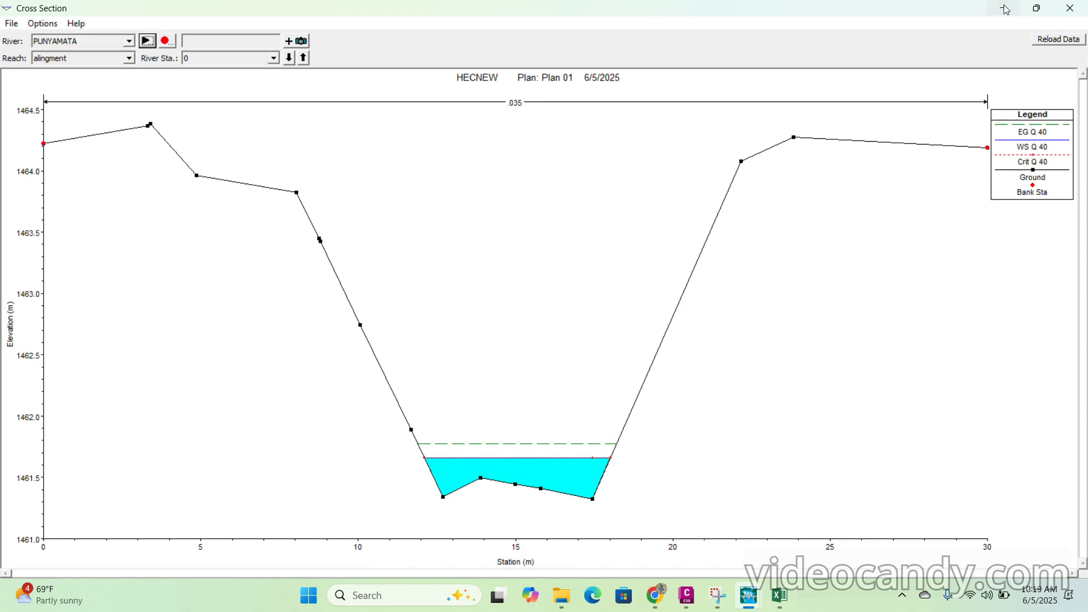
left_click(1006, 9)
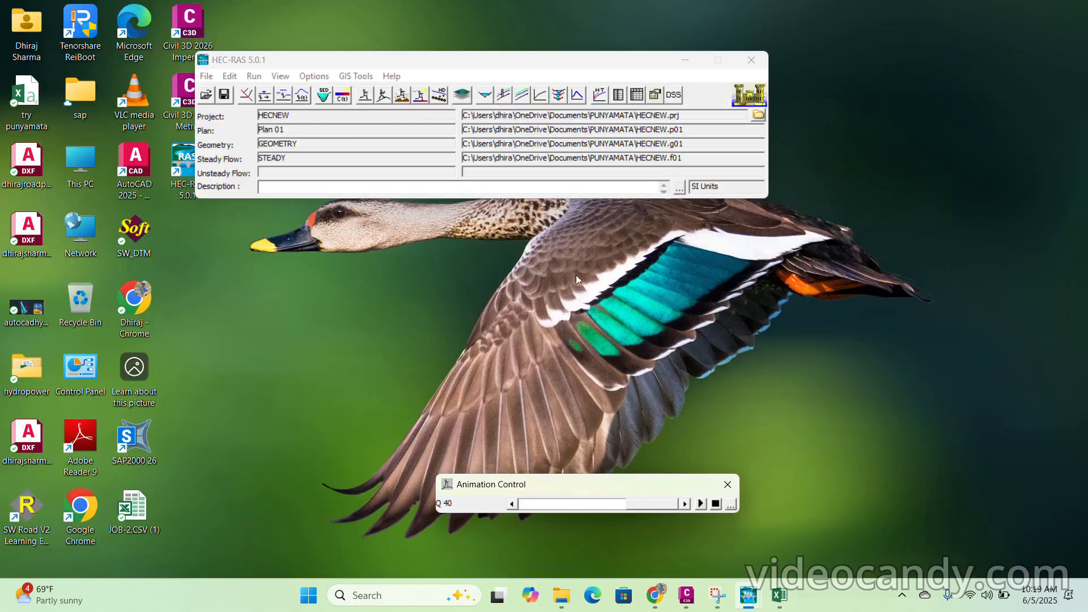